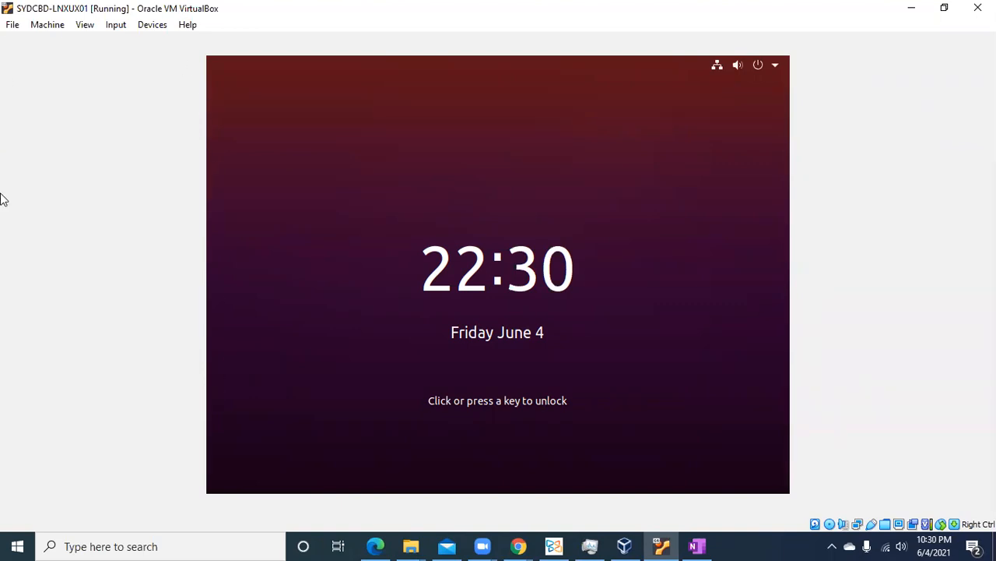
Step: Send Ctrl-Alt-Del to the locked Ubuntu guest and sign in by entering the account password
left_click(118, 25)
mouse_move(187, 45)
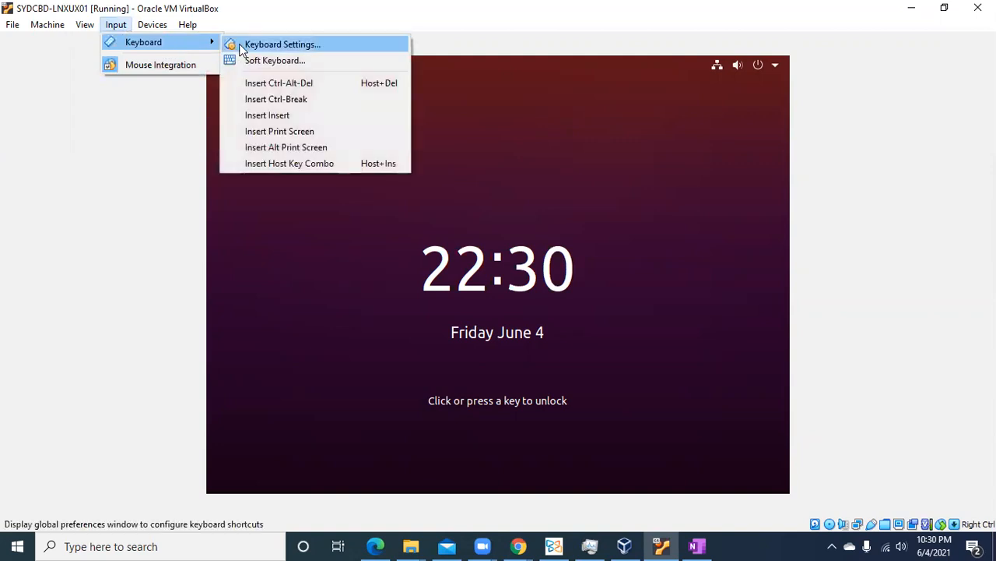
left_click(312, 82)
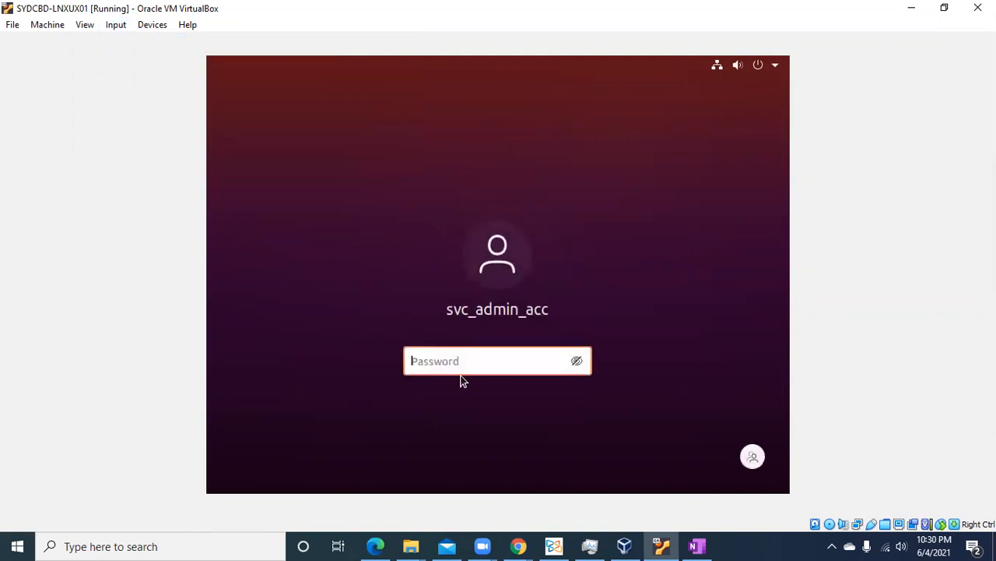
type("************")
key("Return")
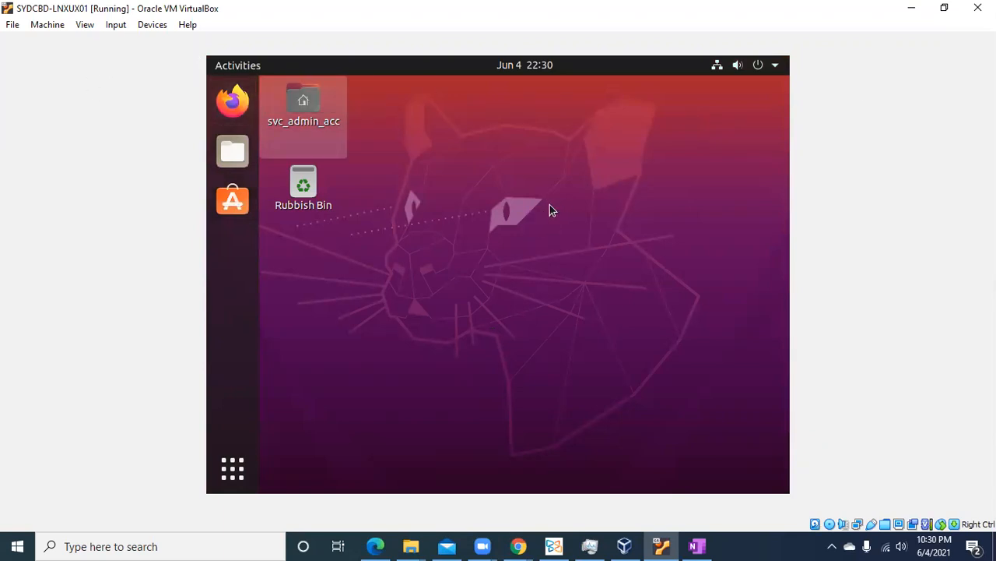
Step: Insert the Guest Additions CD image into the running virtual machine
left_click(115, 25)
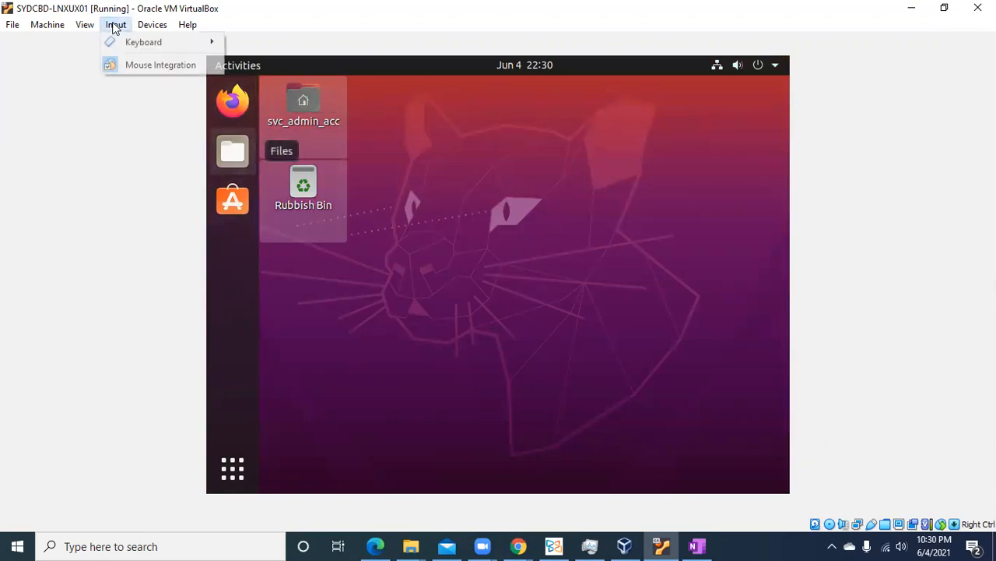
mouse_move(164, 27)
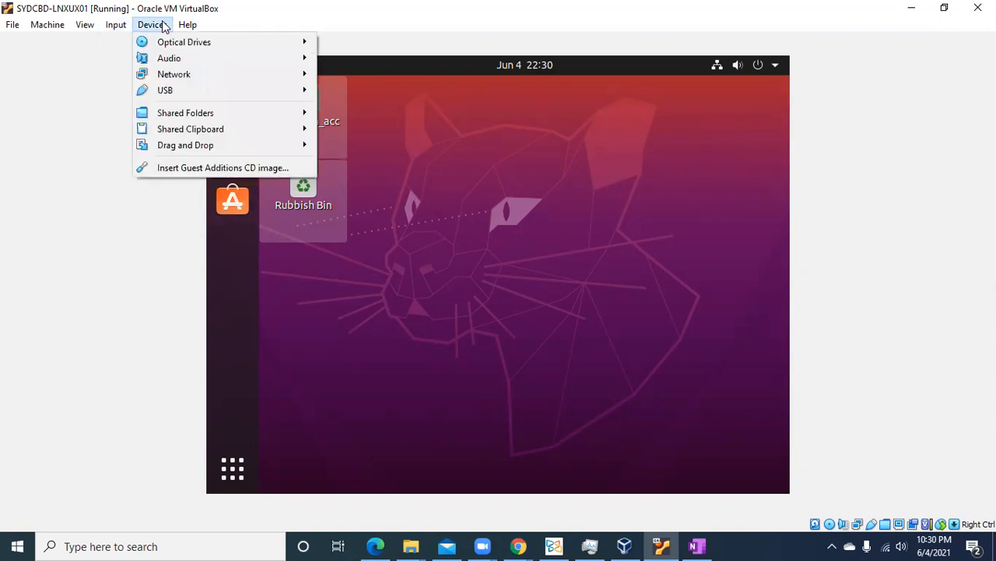
left_click(234, 172)
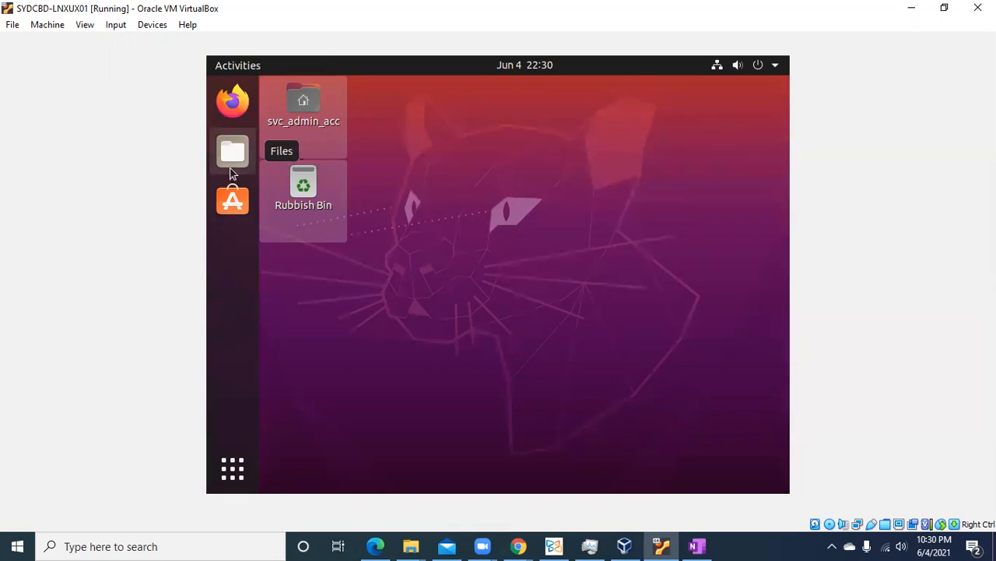
Step: Open the guest's file manager and allow the VBox_GAs_6.1.22 disc's autostart software to run
left_click(238, 161)
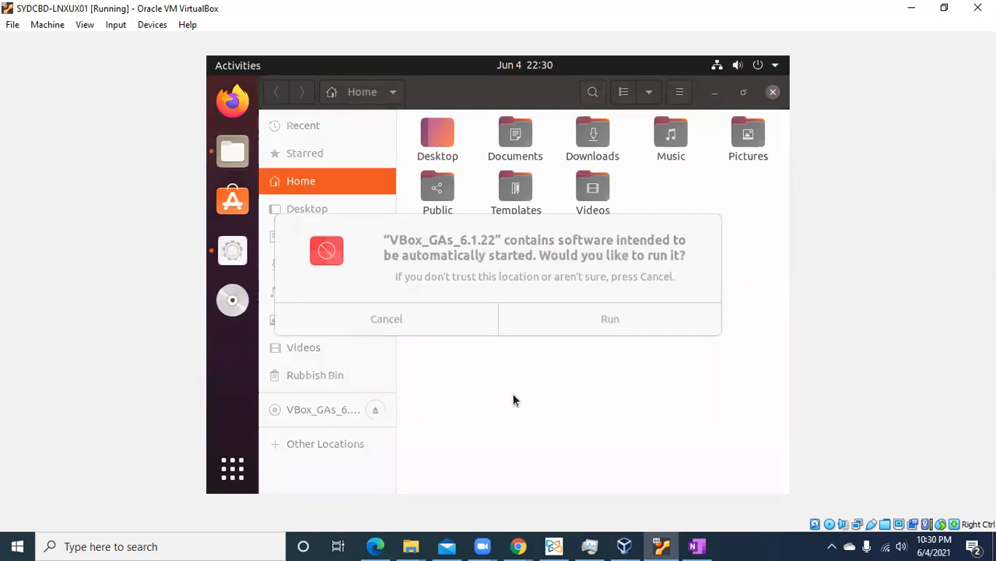
left_click_drag(406, 228, 480, 194)
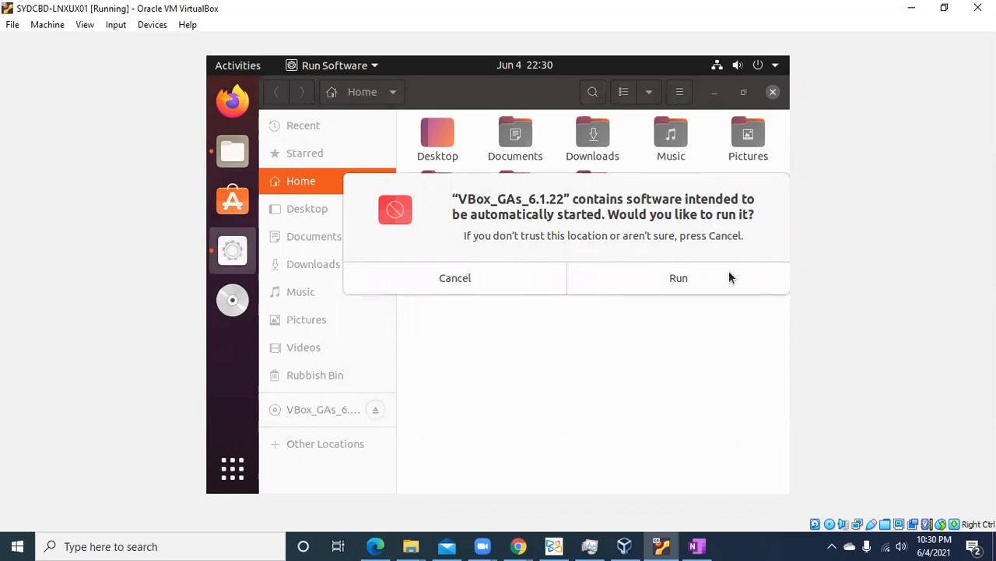
left_click_drag(620, 192, 550, 151)
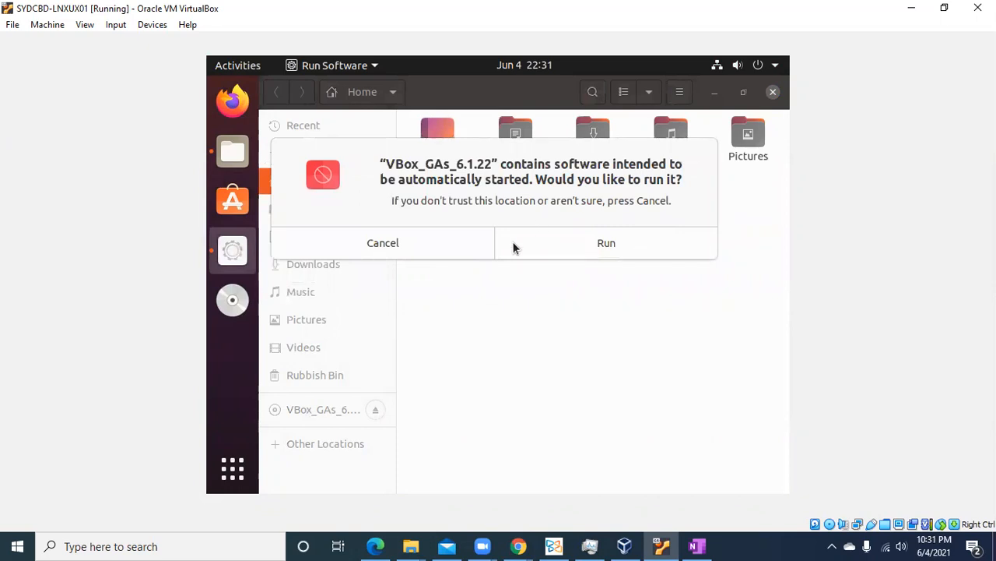
left_click(617, 249)
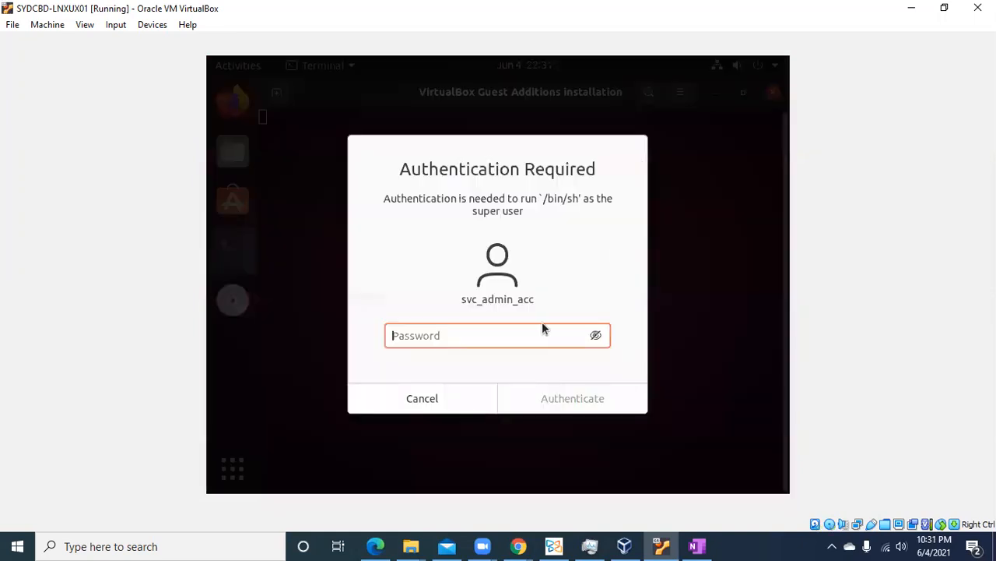
Step: Authenticate the Guest Additions installation with the account password and close the installer window once it finishes
type("****")
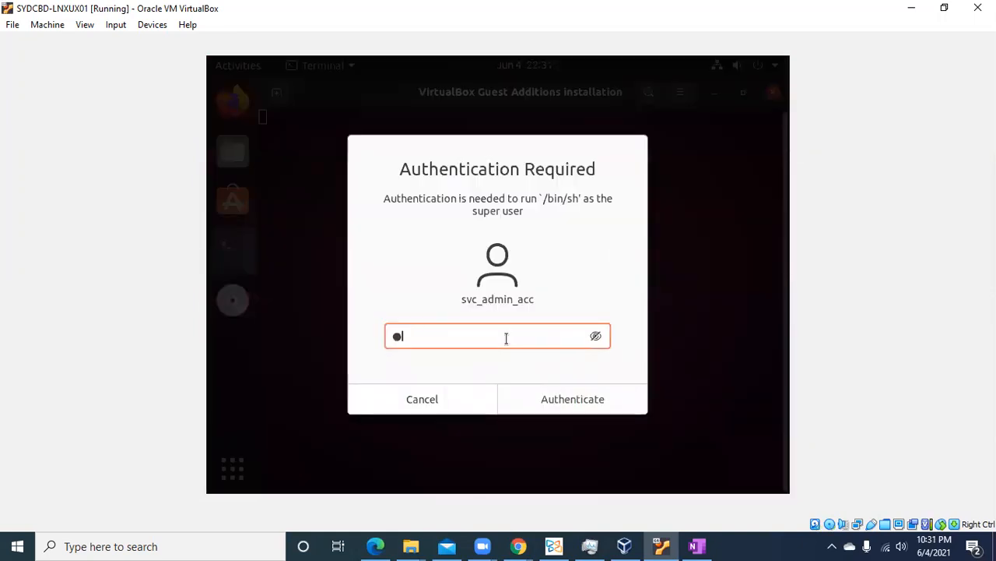
type("********")
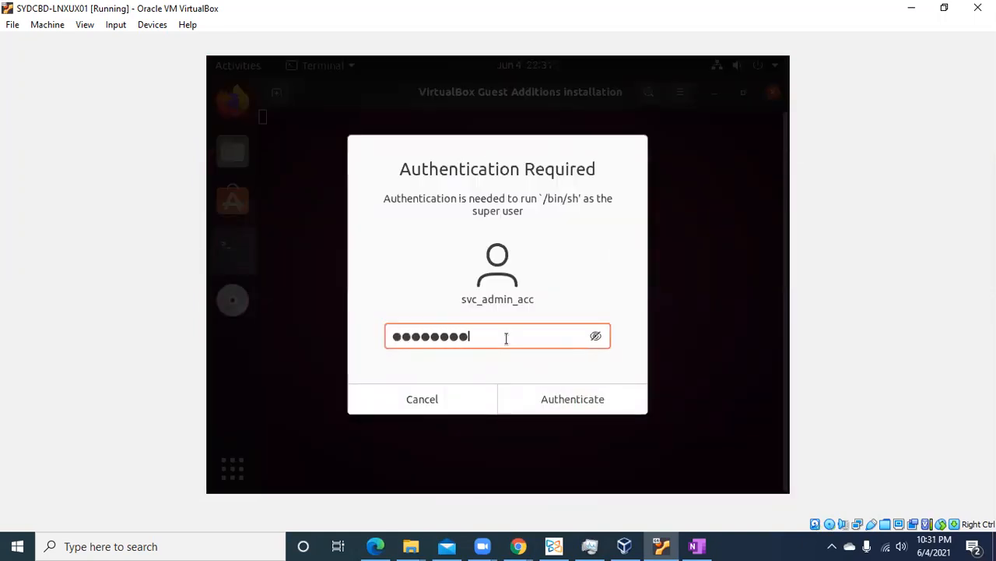
key("Return")
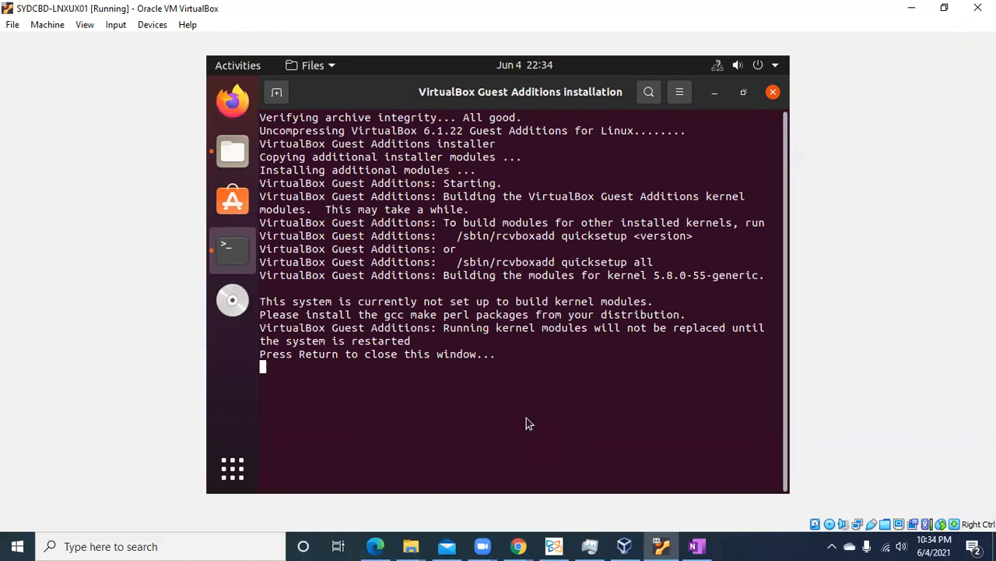
key("Return")
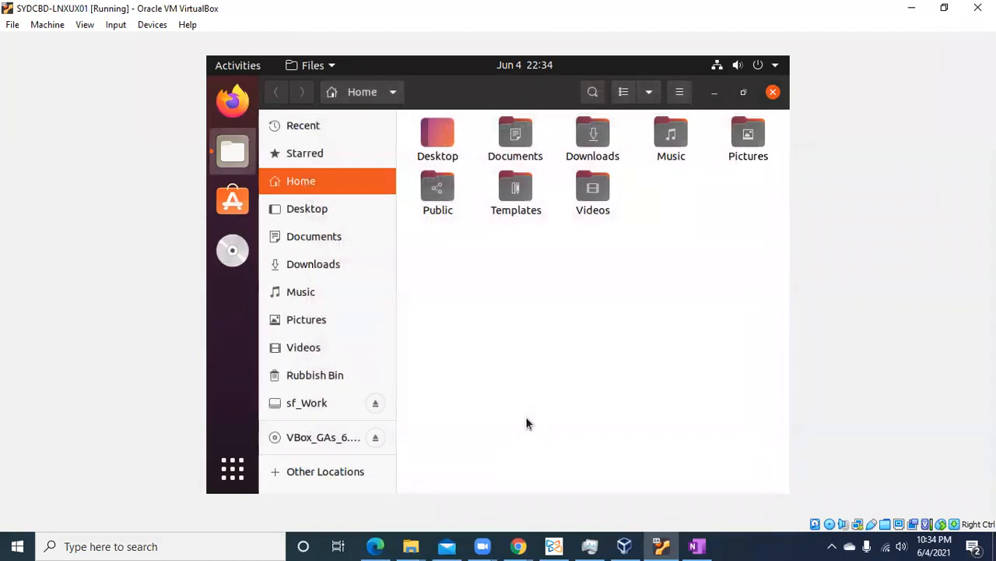
Step: Search the guest's applications for Terminal, add it to the favorites, and clear the search
left_click(232, 469)
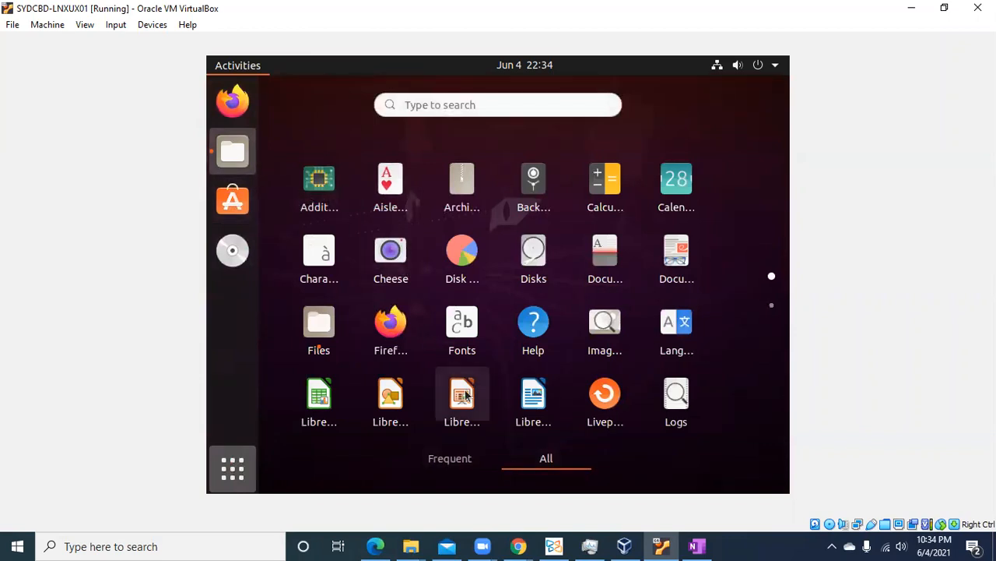
type("termin")
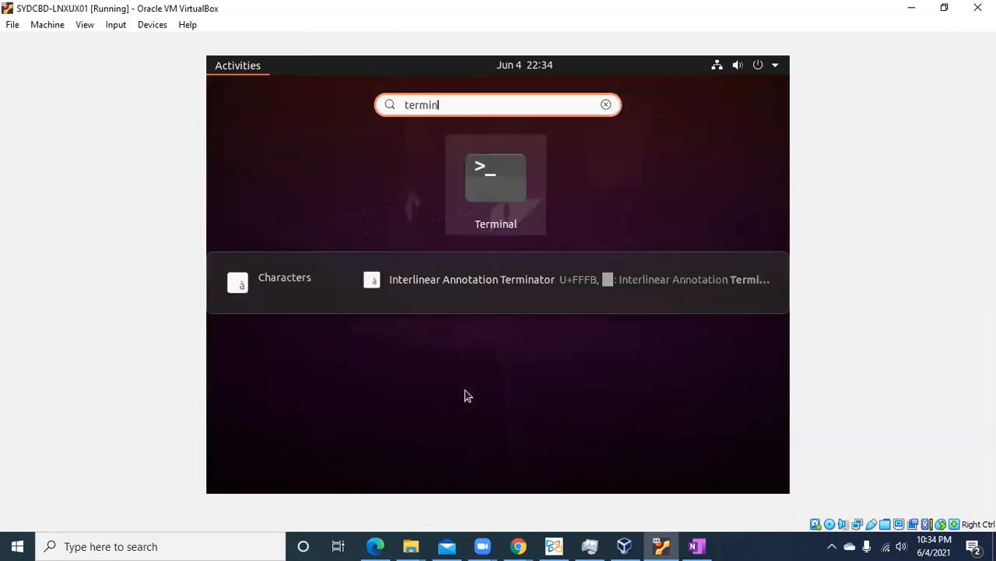
right_click(506, 191)
left_click(622, 213)
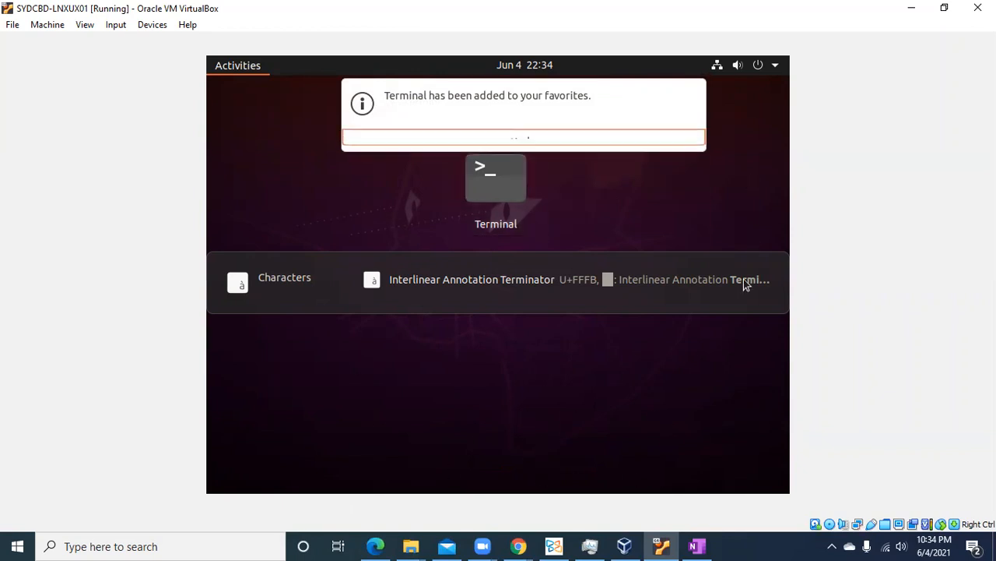
left_click(606, 104)
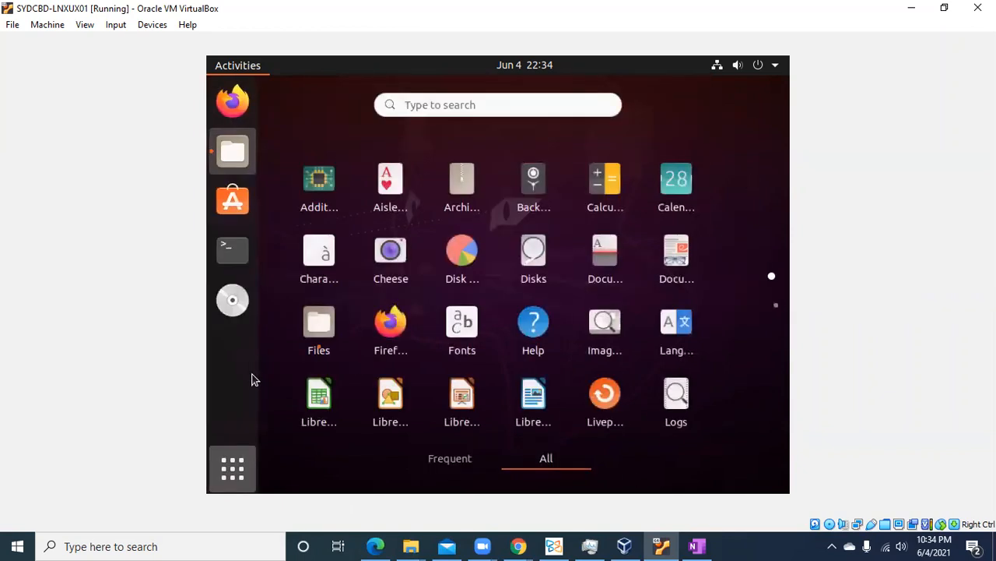
Step: Open Terminal and refresh the package lists with "sudo apt-get update", entering the account password for sudo
left_click(232, 250)
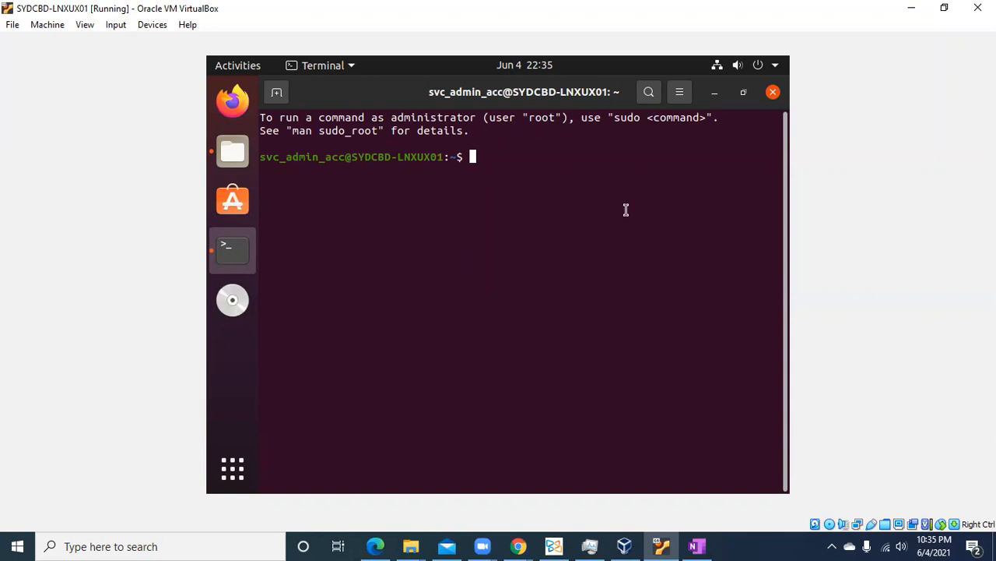
type("sudo apt-get update")
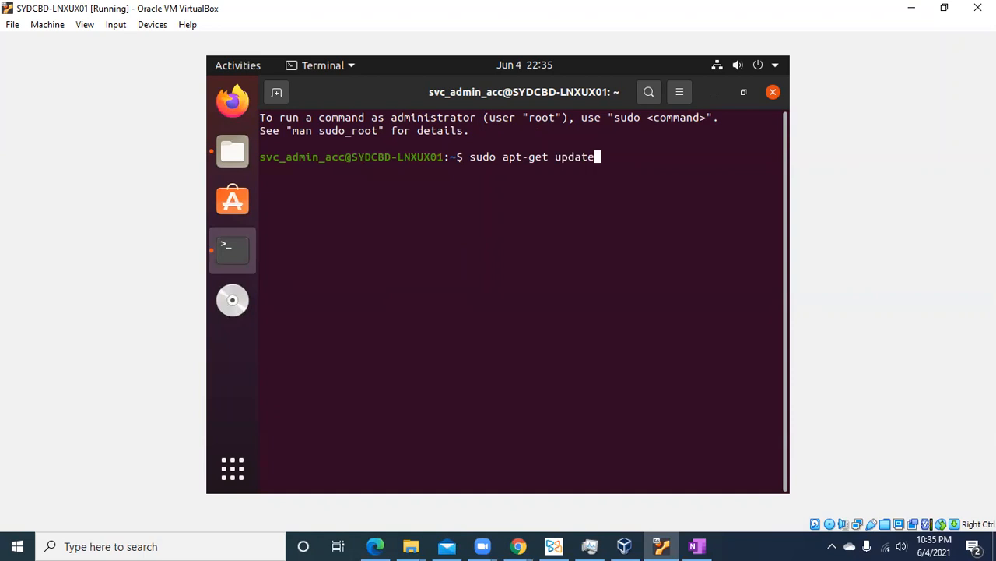
key("Return")
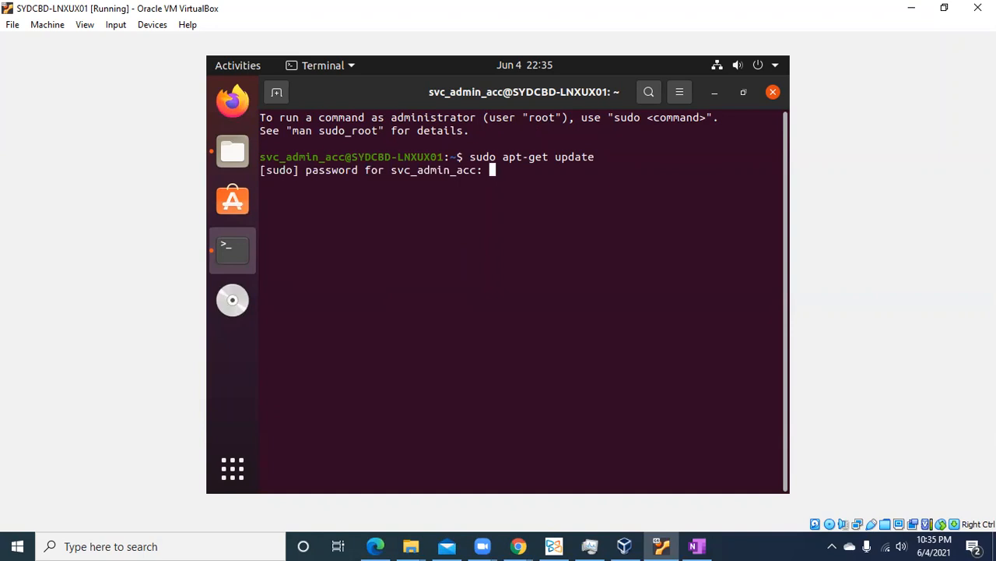
key("Return")
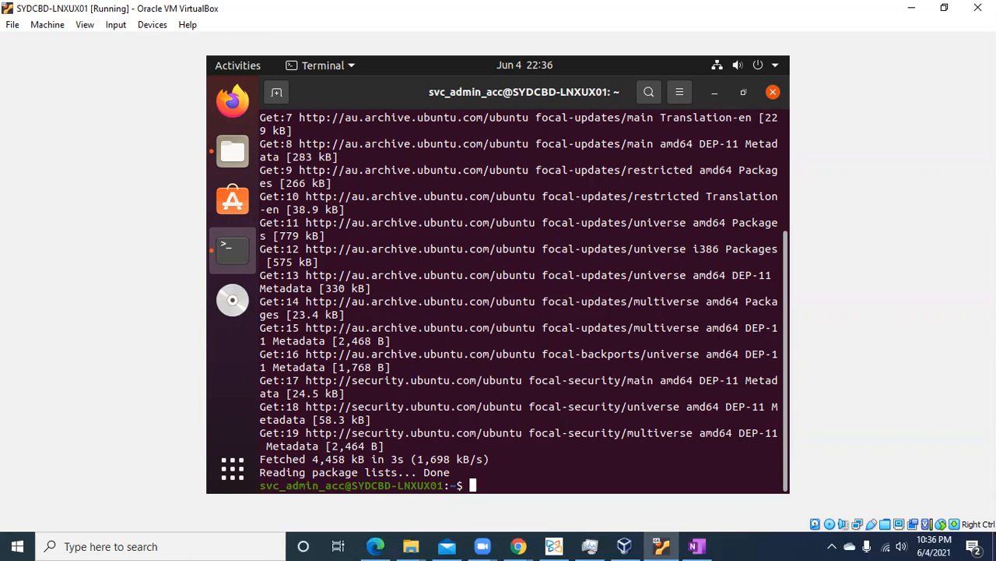
Step: Run "sudo apt-get install build-essential gcc make perl dkms" and answer Y to continue the installation
type("sudo apt-get install build")
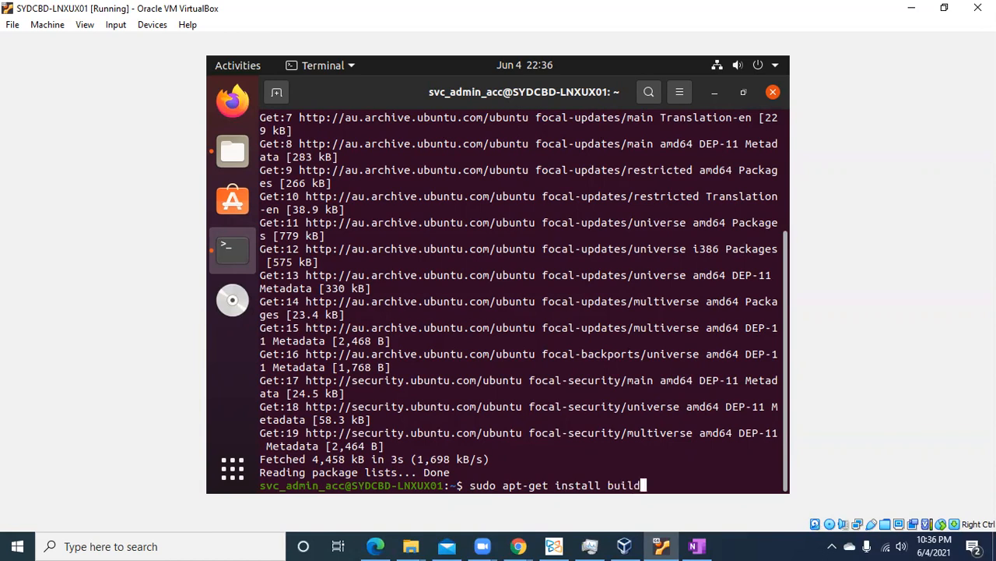
type("-essential ")
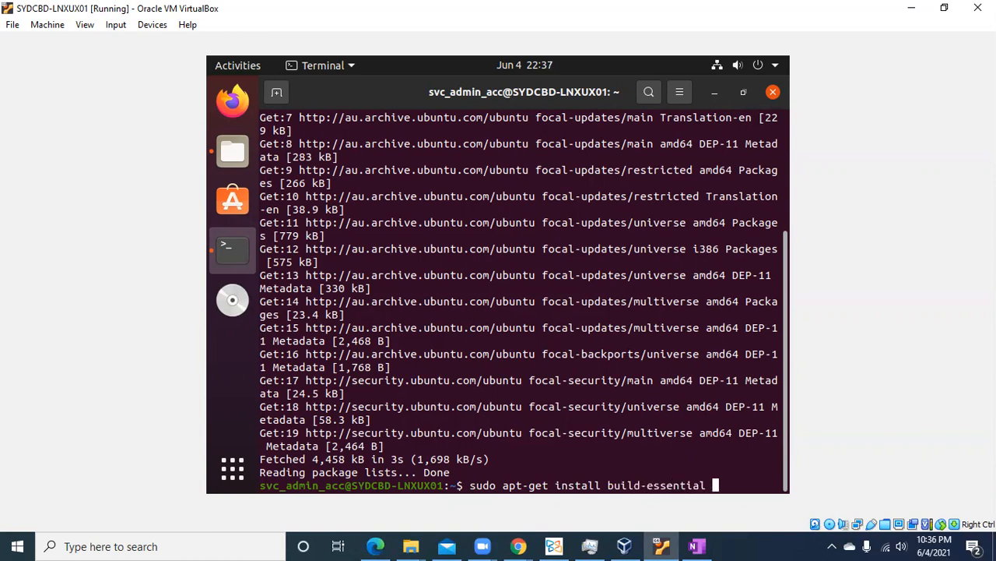
type("gcc makle")
key("BackSpace")
key("BackSpace")
type("e perl ")
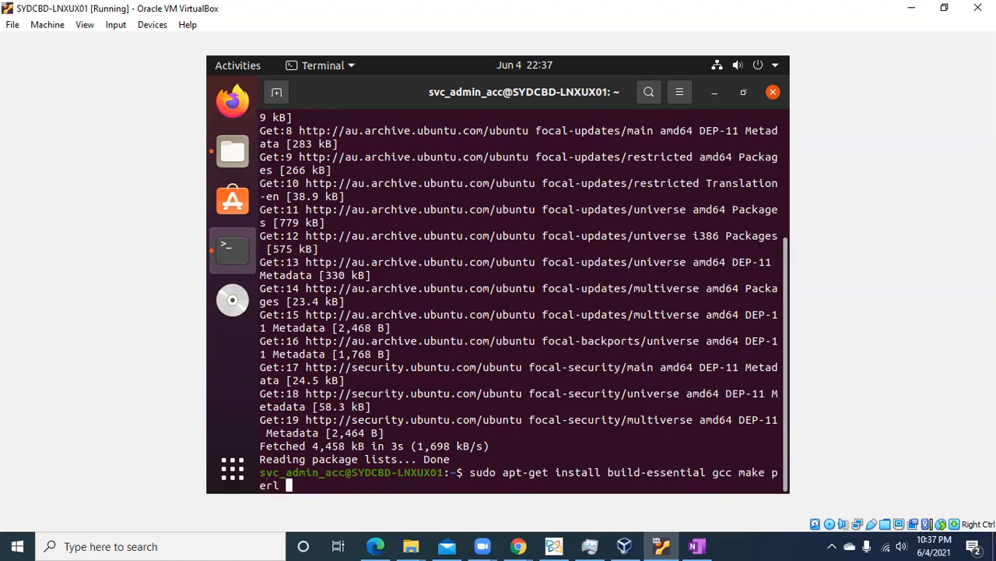
type("dkms")
key("Return")
type("Y")
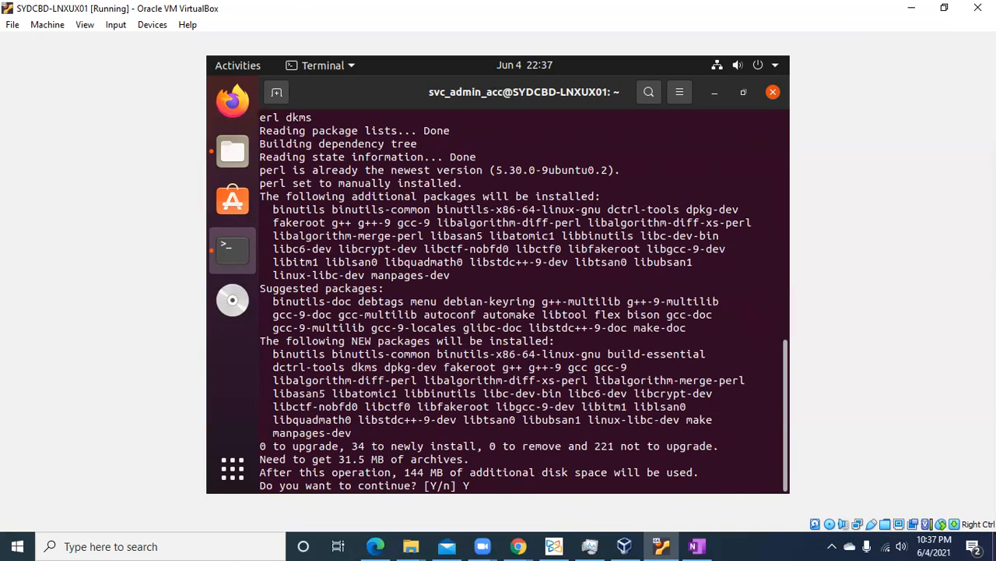
key("Return")
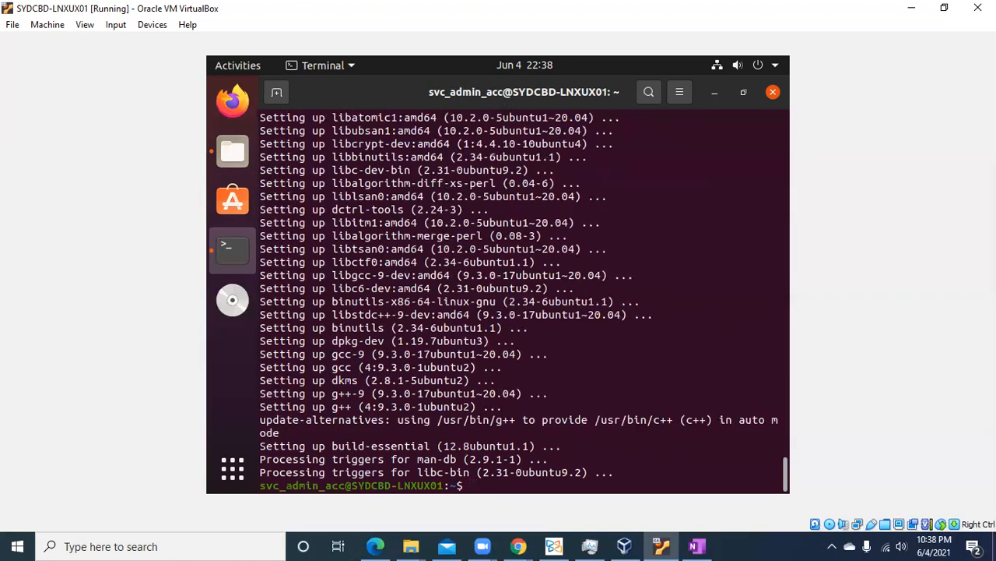
Step: Restart the Ubuntu guest with the "reboot" command in the terminal
type("reboot")
key("Return")
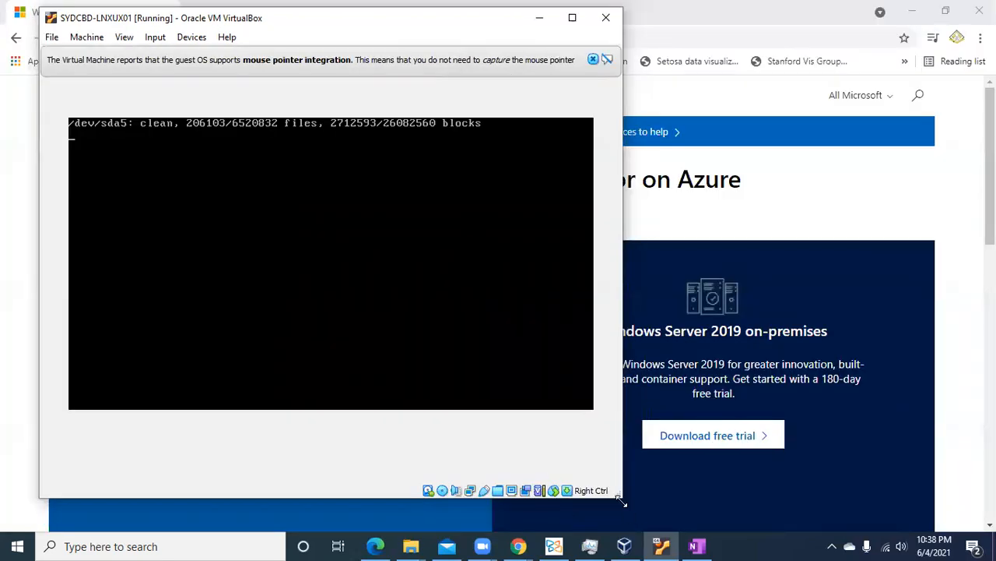
left_click_drag(621, 499, 861, 535)
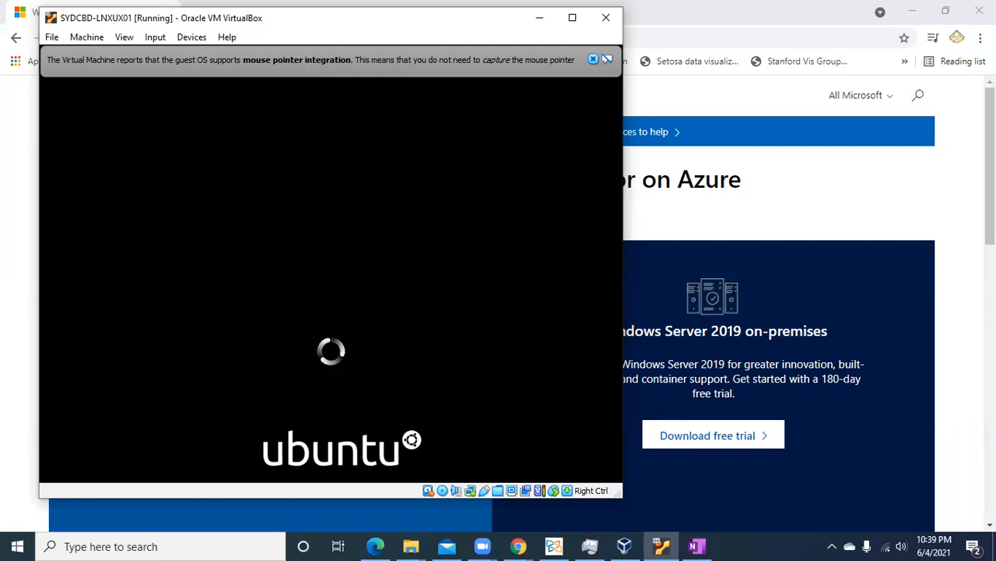
Step: Switch to Task Manager, arrange it beside the virtual machine to examine host resource usage, and return to the virtual machine window
left_click(593, 542)
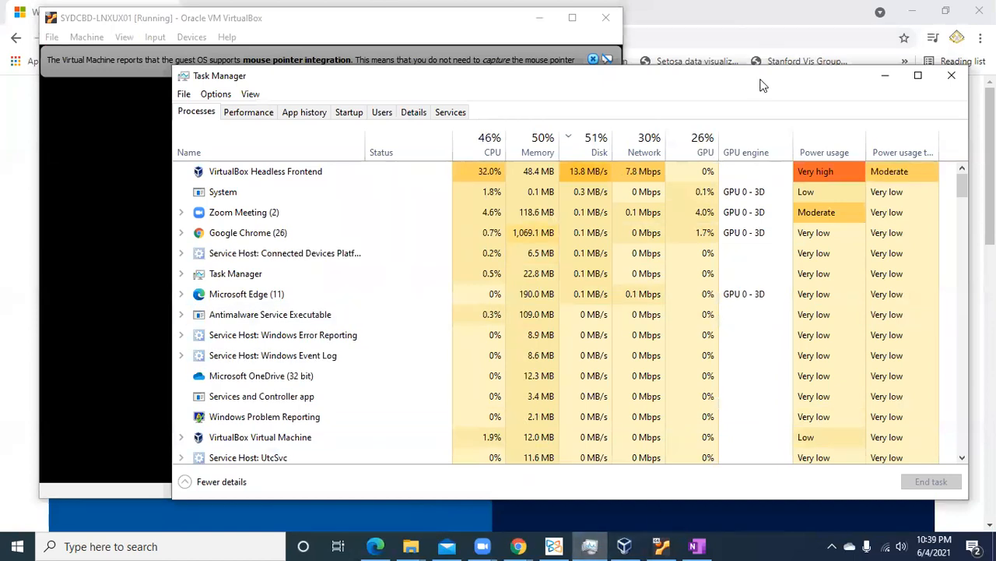
left_click_drag(763, 86, 787, 54)
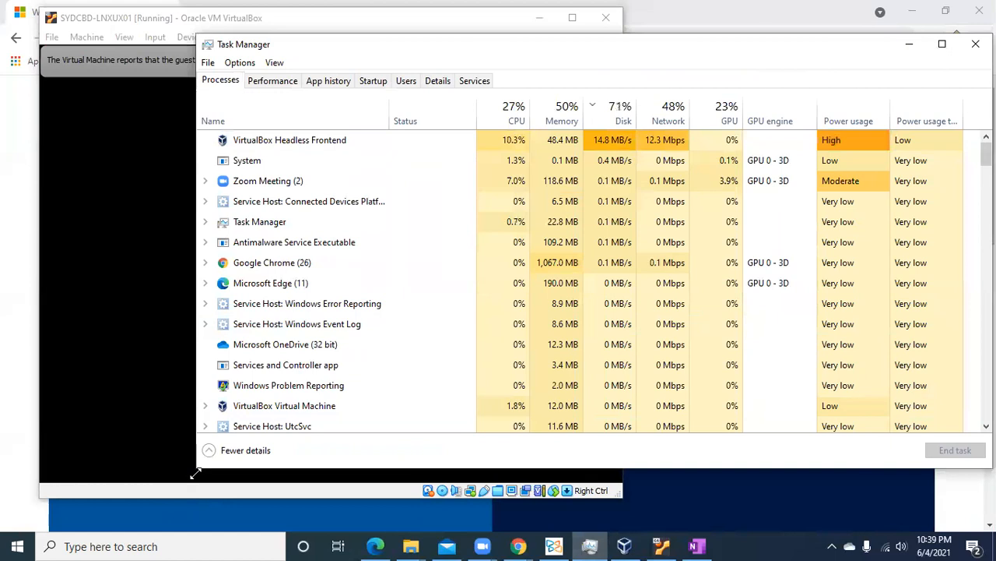
left_click_drag(196, 472, 368, 531)
mouse_move(409, 545)
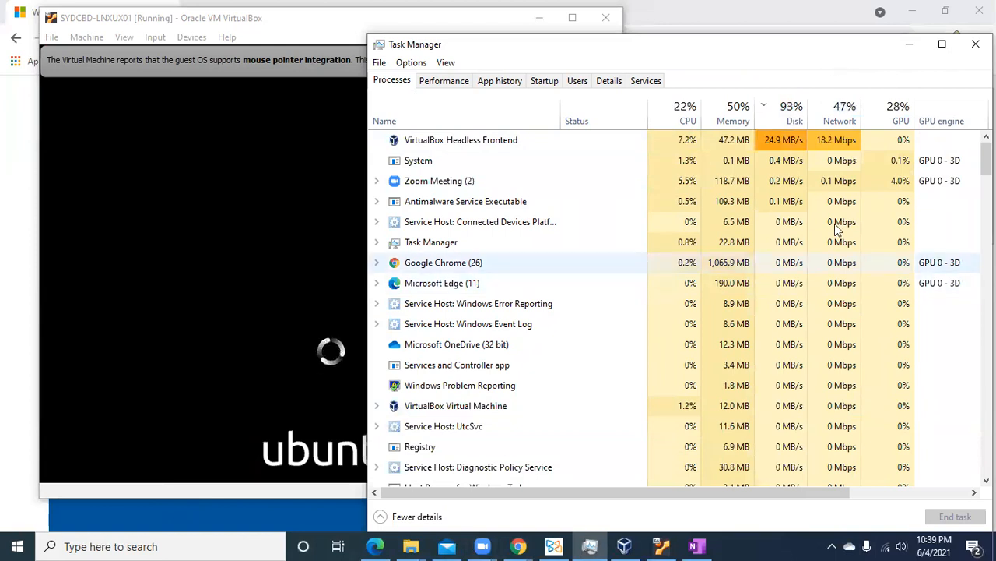
left_click(306, 31)
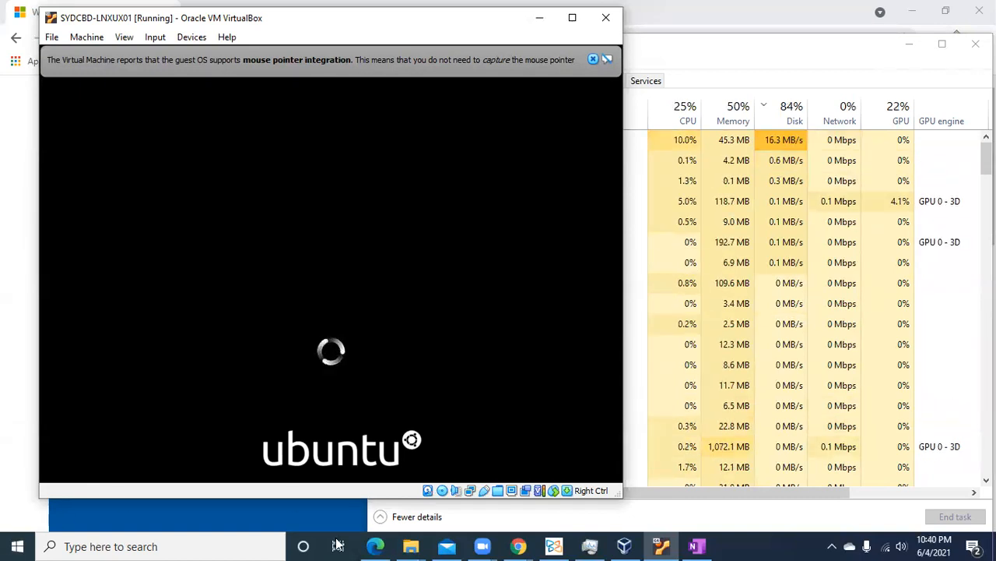
left_click(419, 545)
left_click(484, 453)
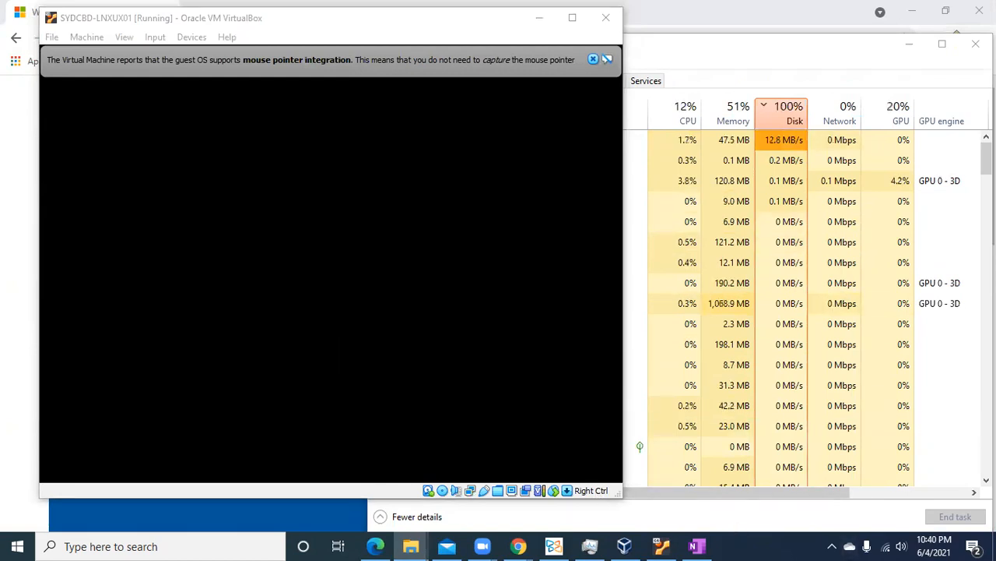
Step: Maximize the virtual machine window
left_click(160, 21)
double_click(202, 26)
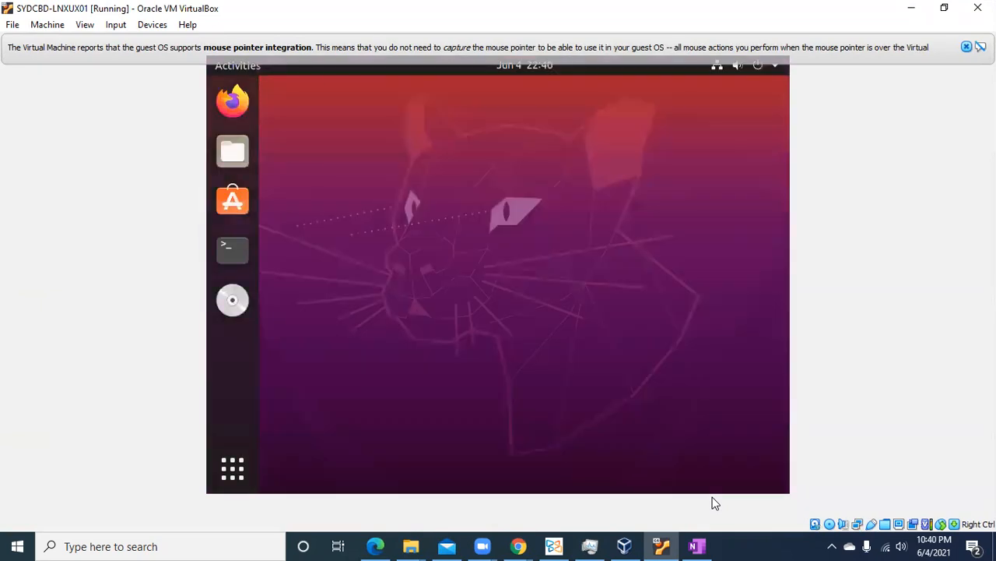
Step: Dismiss the mouse pointer integration message and open the VBox_GAs_6.1.22 disc in the guest
left_click(966, 48)
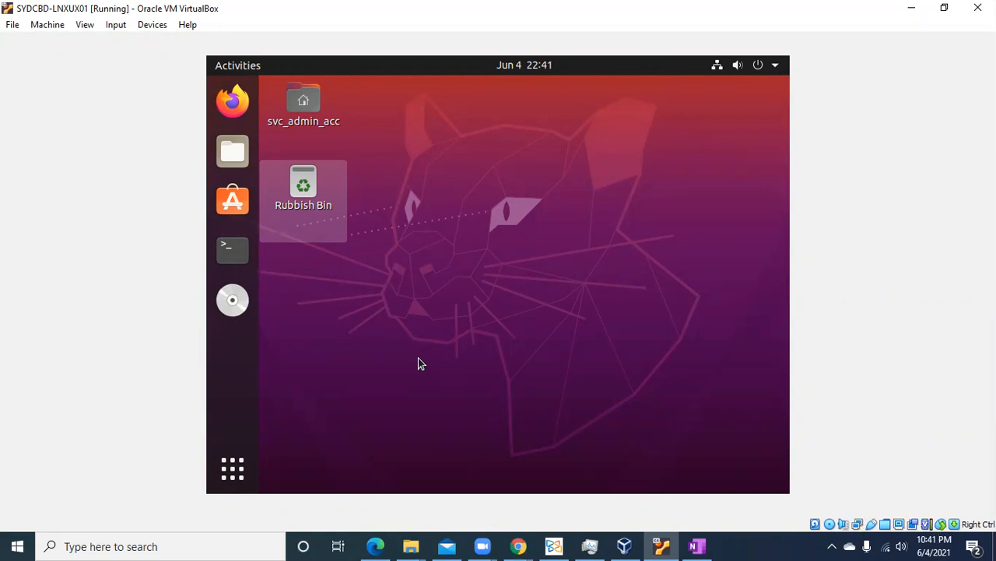
left_click(232, 154)
left_click(231, 304)
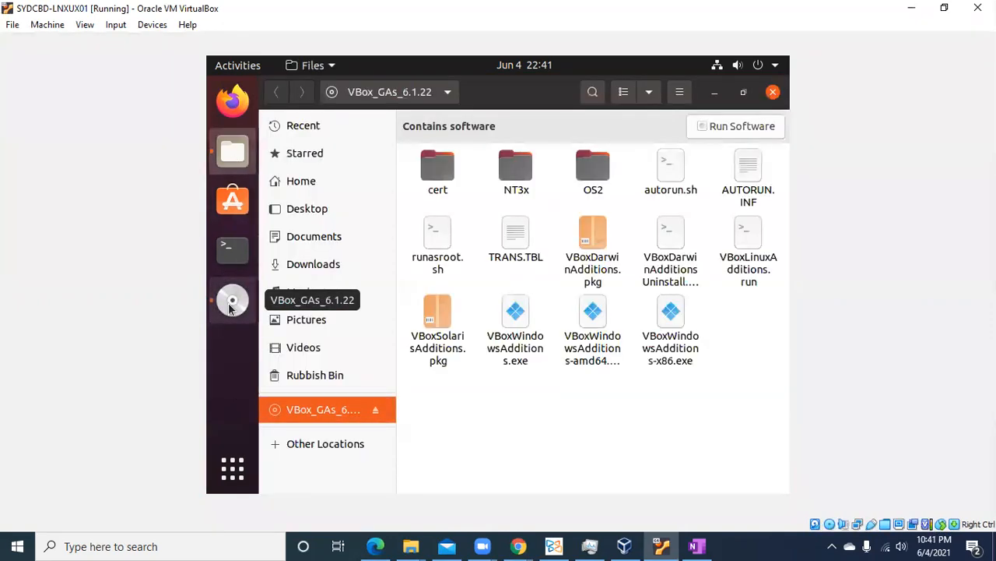
right_click(345, 412)
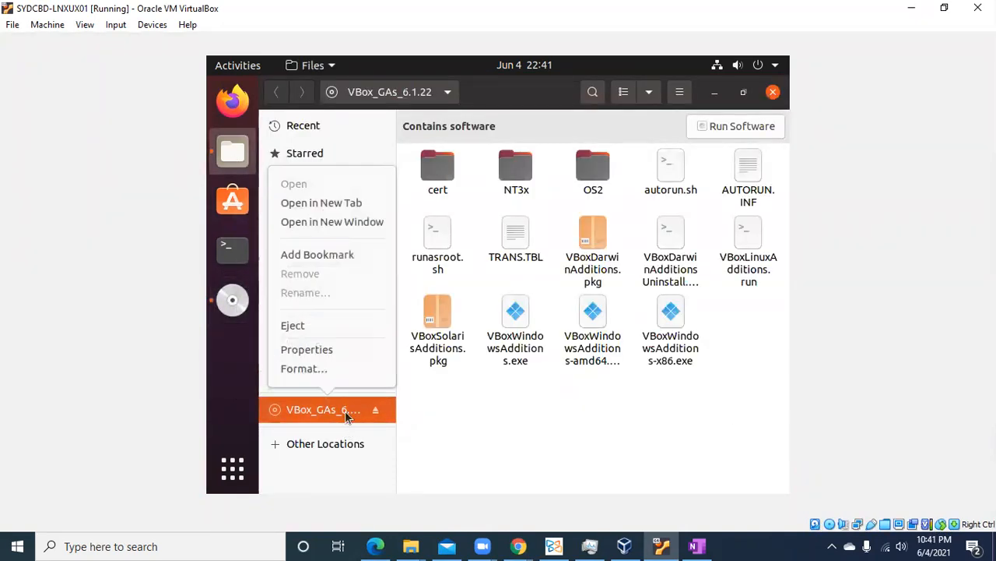
key("Escape")
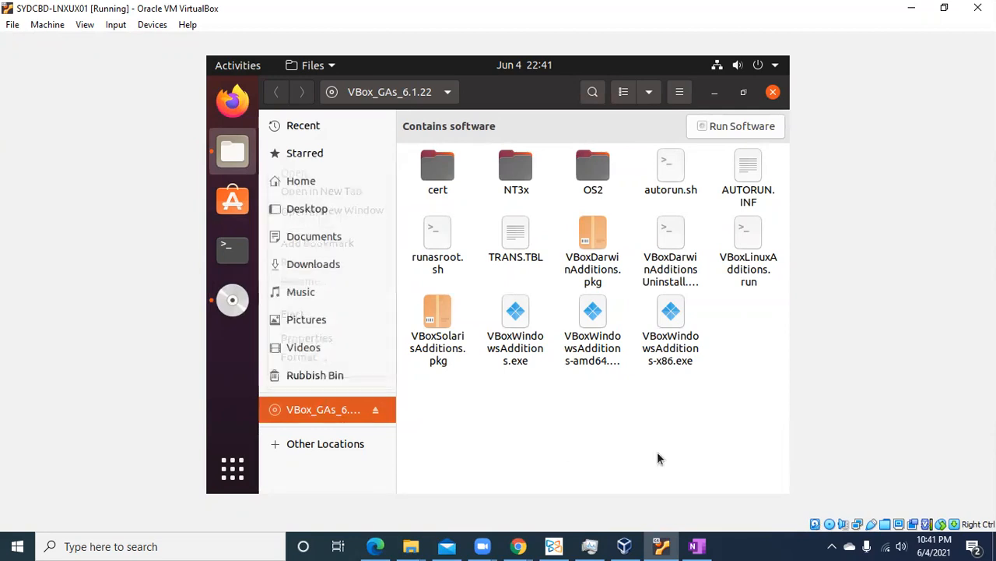
left_click(764, 130)
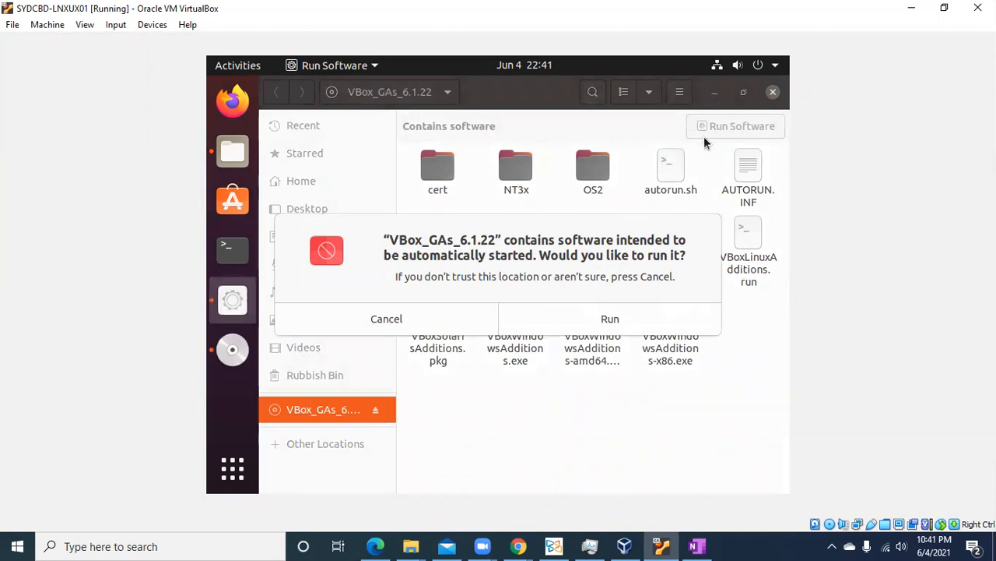
left_click(396, 326)
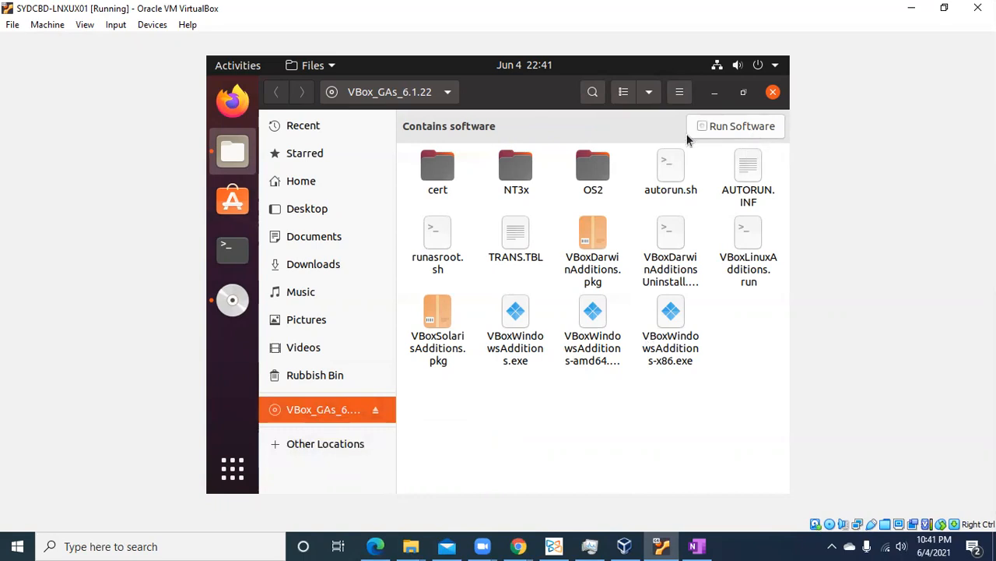
Step: Run the software on the VBox_GAs_6.1.22 disc, authenticating with the account password, and close the installer and file windows once it completes
left_click(755, 128)
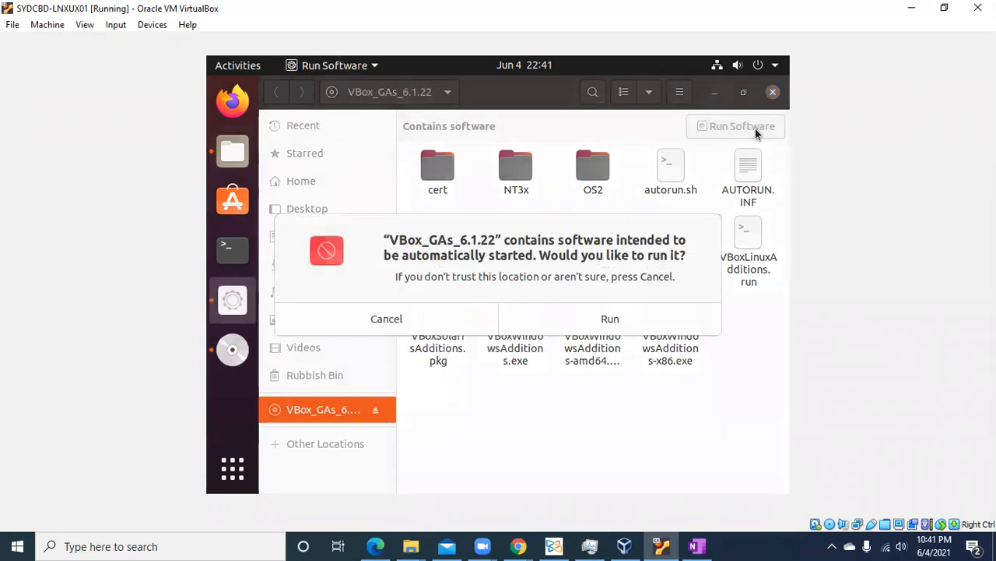
left_click(632, 323)
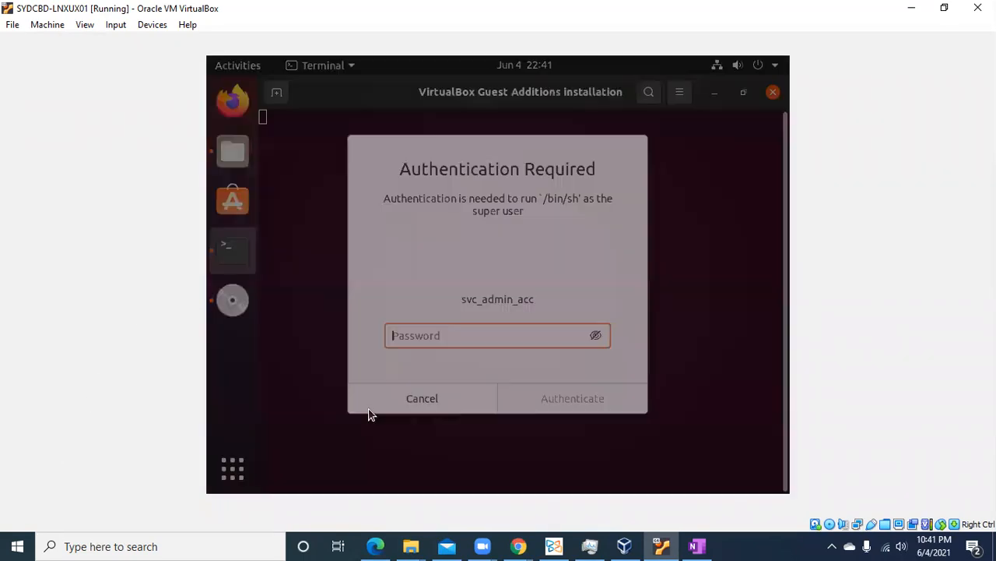
type("***********")
key("Return")
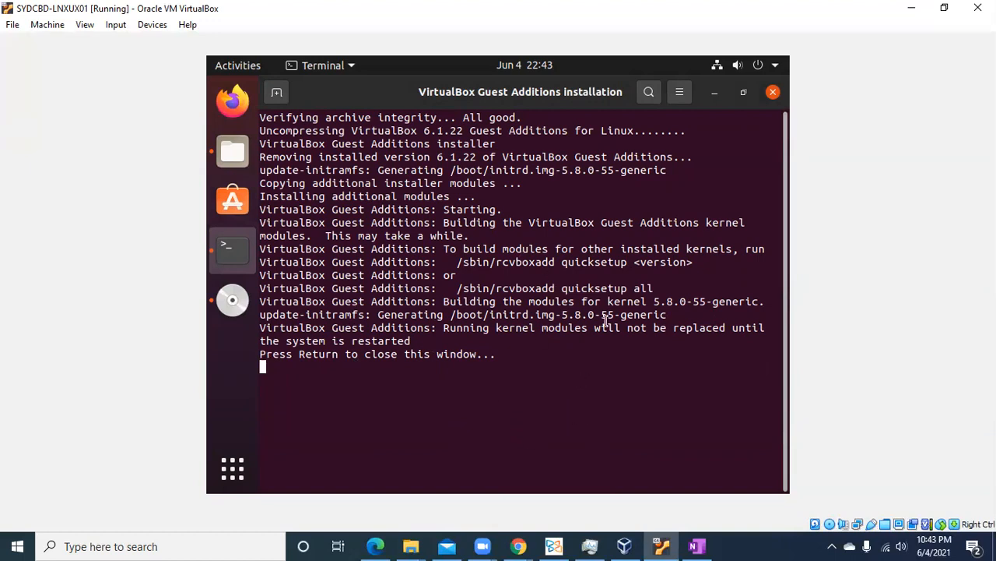
key("Return")
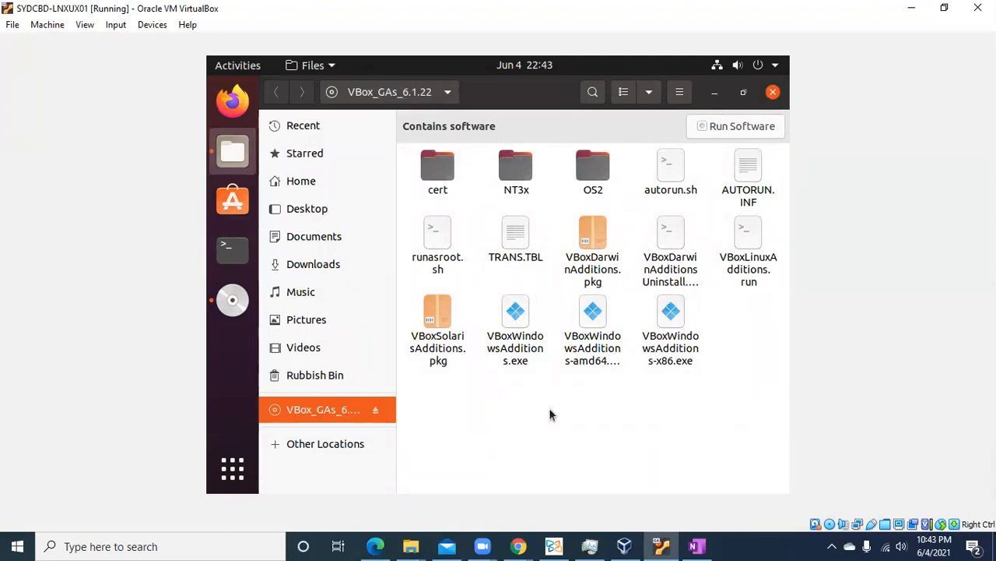
left_click(772, 93)
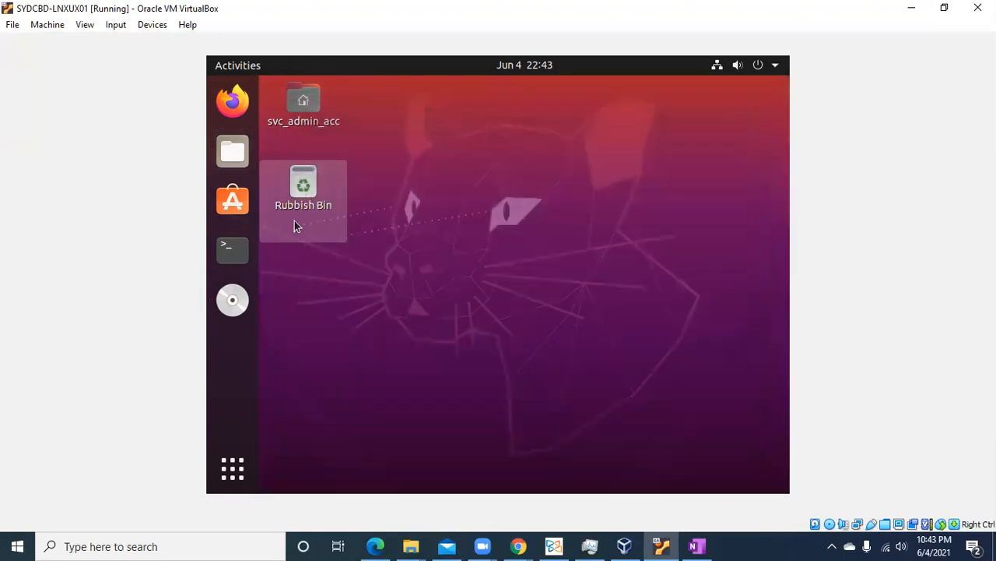
Step: Restart the Ubuntu guest from its desktop system menu and dismiss the mouse pointer integration message
left_click(762, 67)
left_click(656, 220)
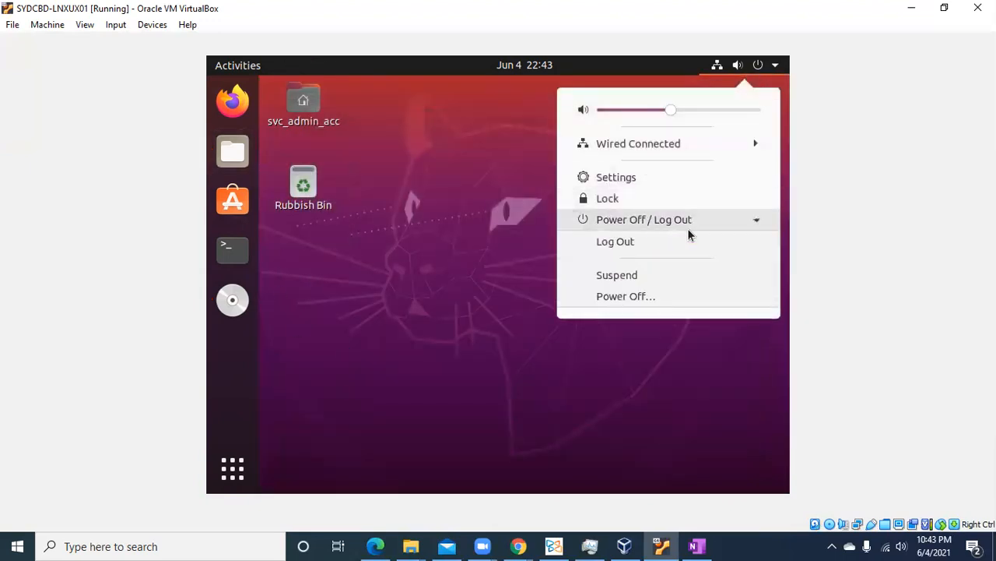
left_click(631, 303)
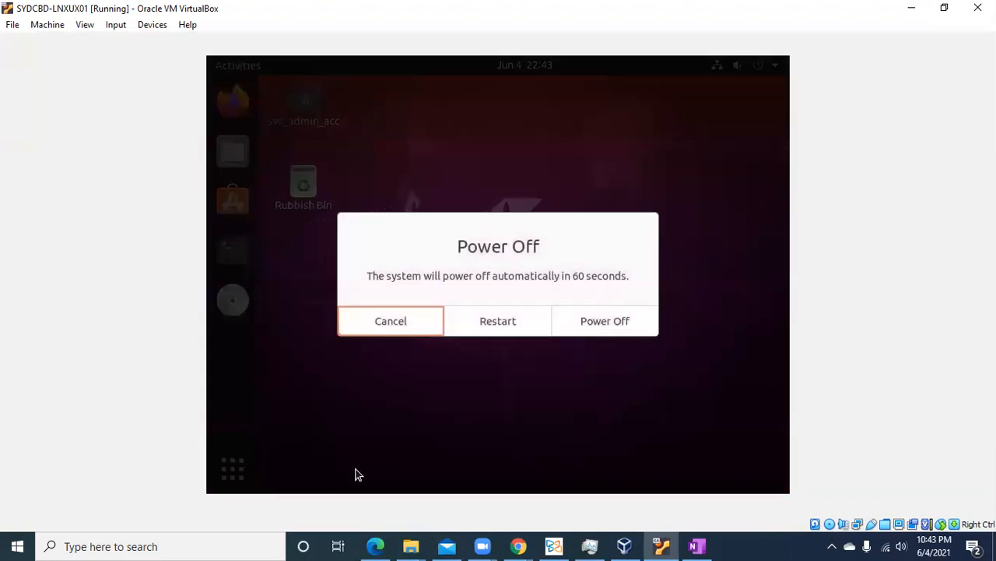
left_click(507, 316)
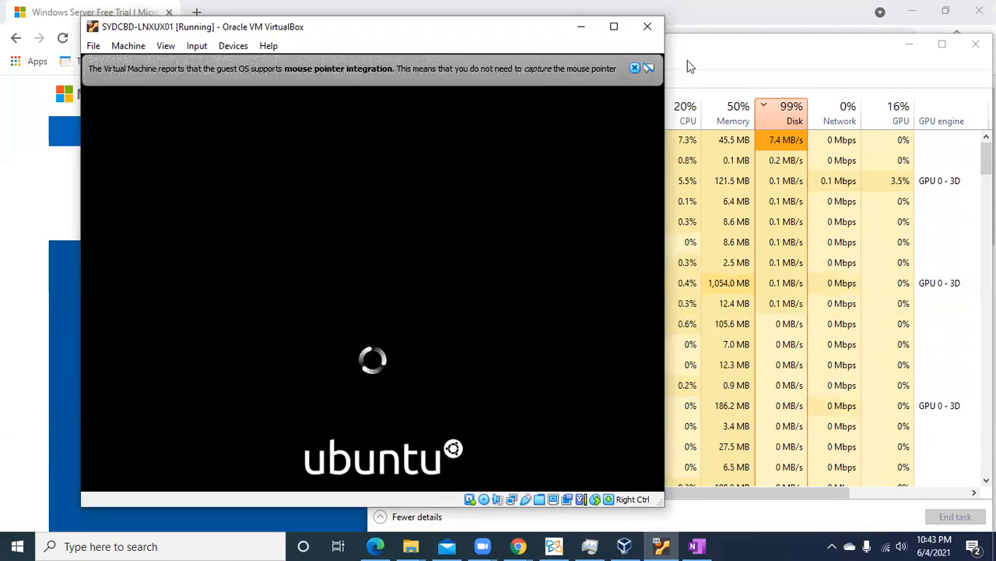
left_click(635, 68)
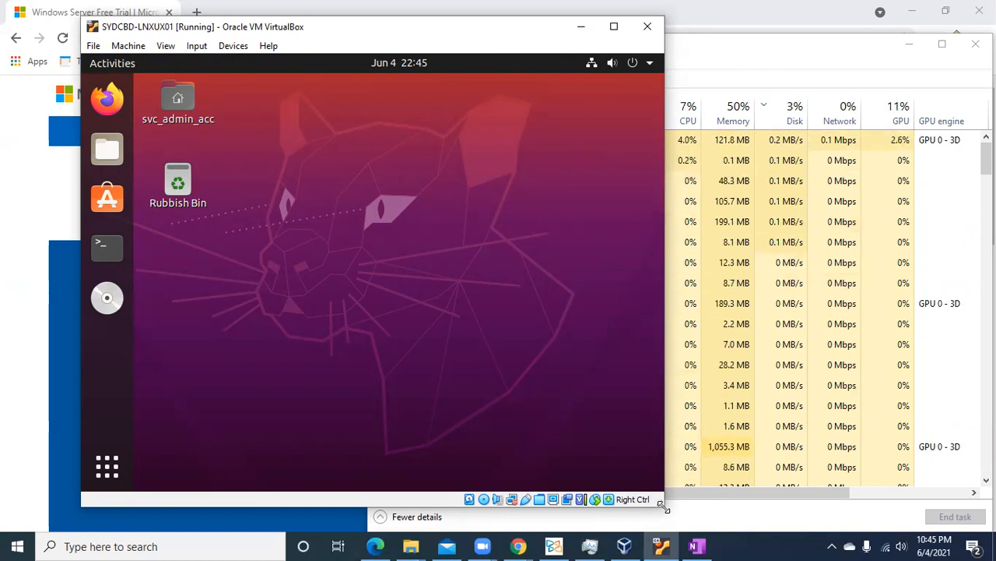
Step: Enlarge the virtual machine window to test the guest display resizing, and switch the machine to Full-screen Mode
left_click_drag(663, 506, 914, 543)
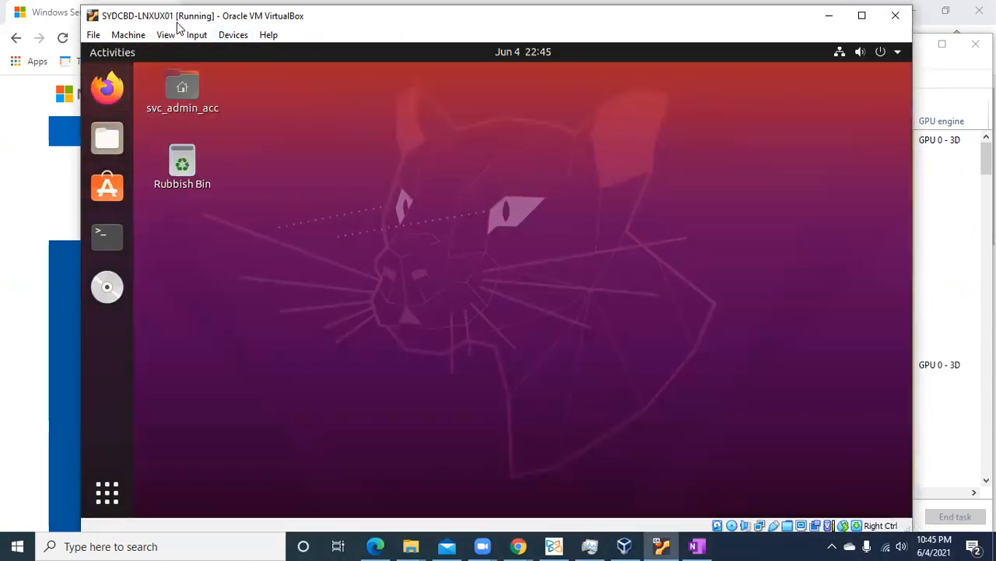
left_click(198, 36)
mouse_move(165, 36)
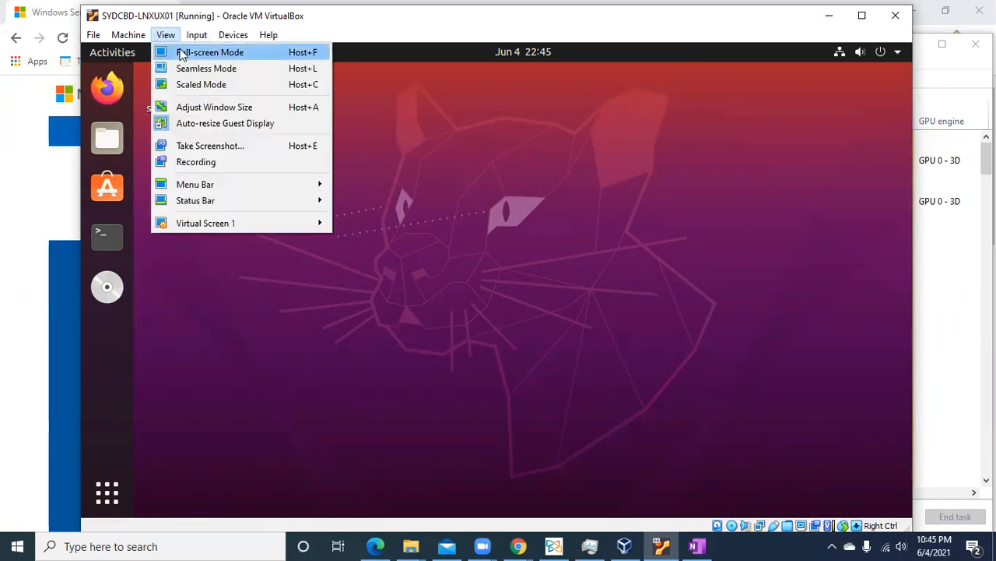
left_click(181, 53)
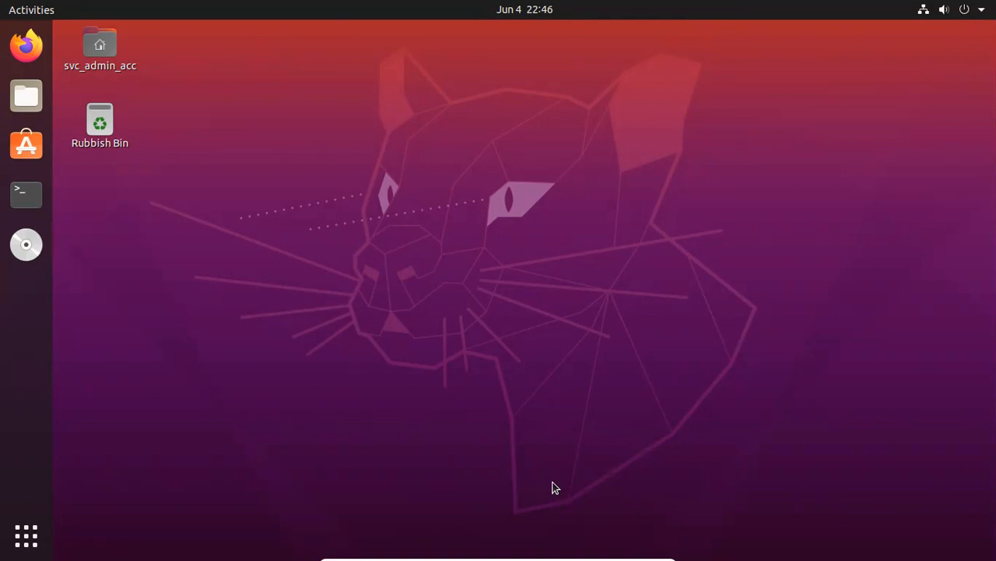
Step: Power off the Ubuntu guest from its desktop
left_click(952, 9)
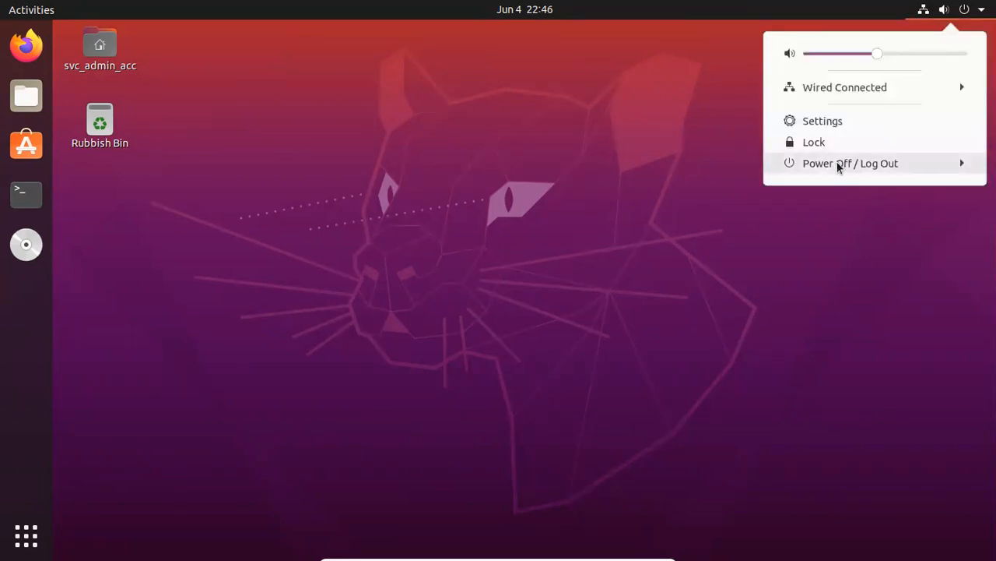
left_click(864, 165)
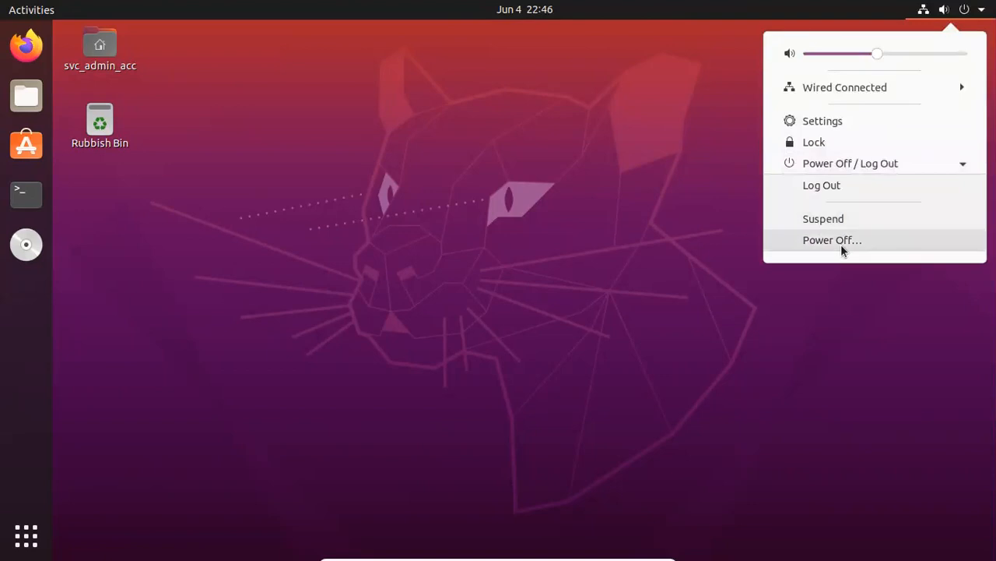
left_click(849, 245)
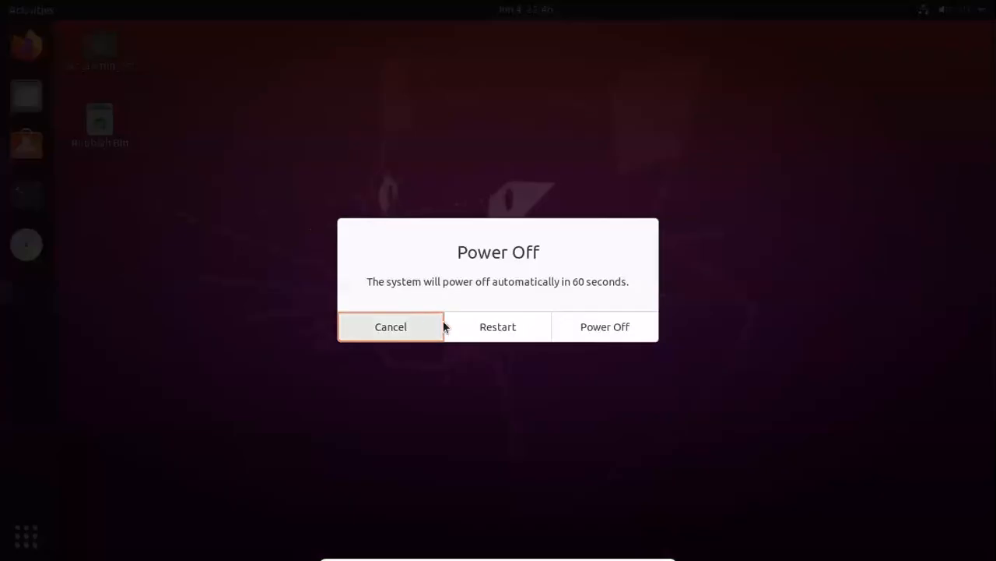
left_click(603, 329)
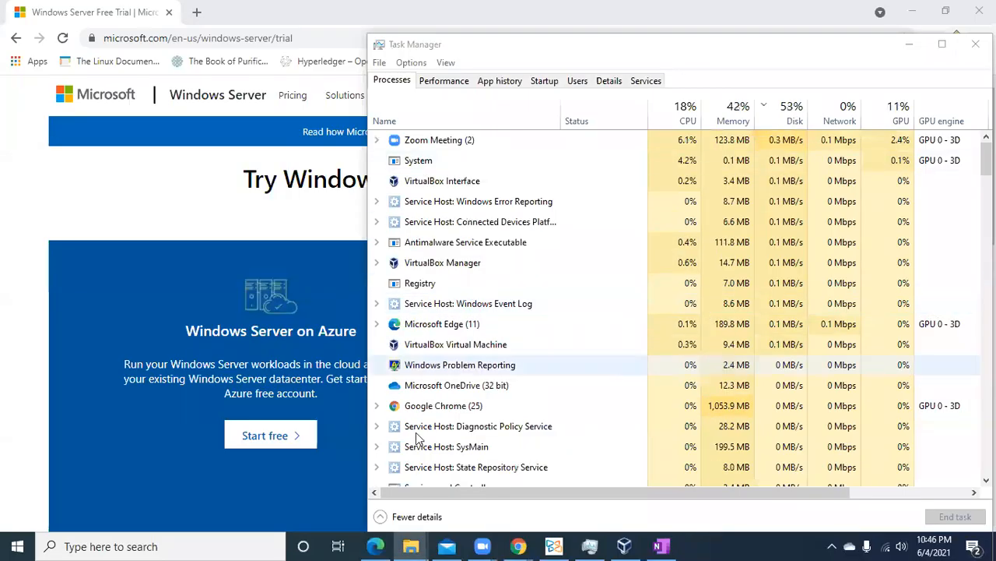
Step: Switch to Oracle VM VirtualBox Manager and rename the virtual machine SYDCBD-LNXUX01 as SYDCBD-LNXUX01-B in its general settings
left_click(632, 544)
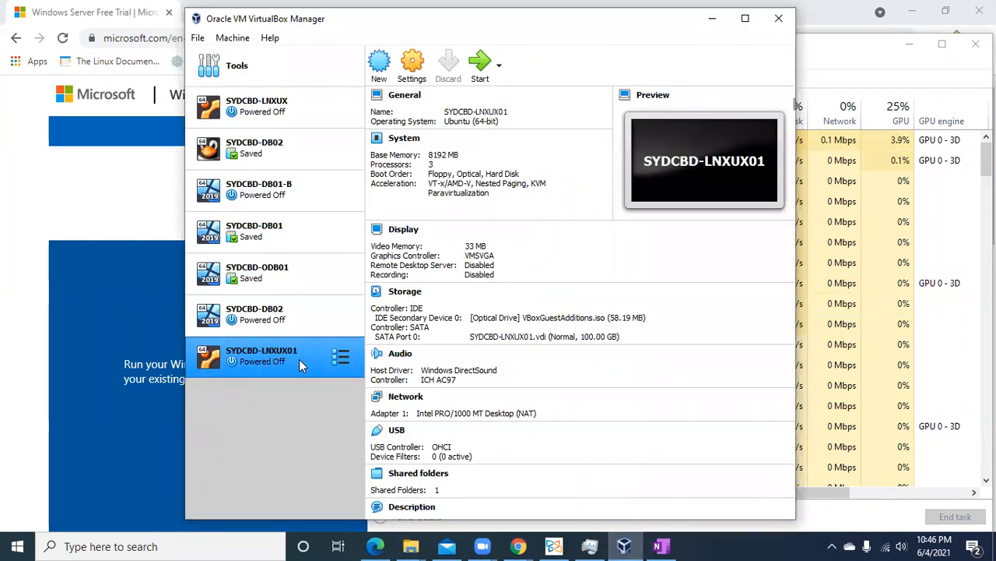
left_click(412, 77)
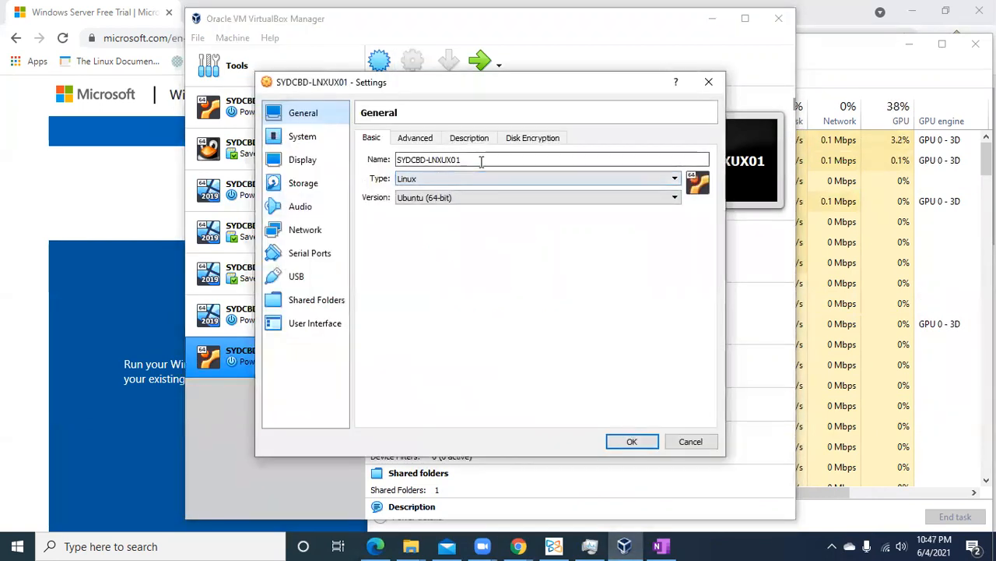
left_click(481, 161)
type("-B")
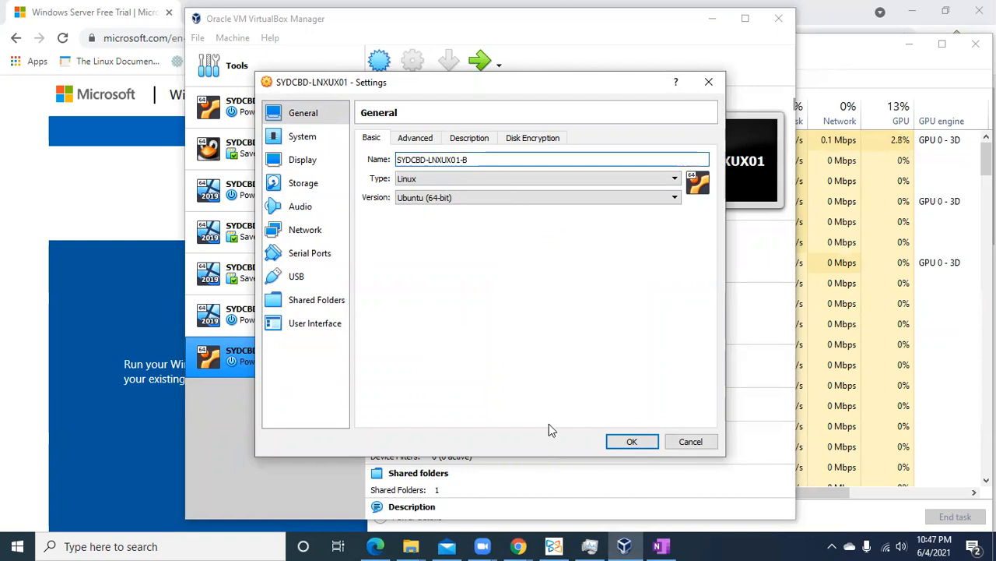
left_click(631, 442)
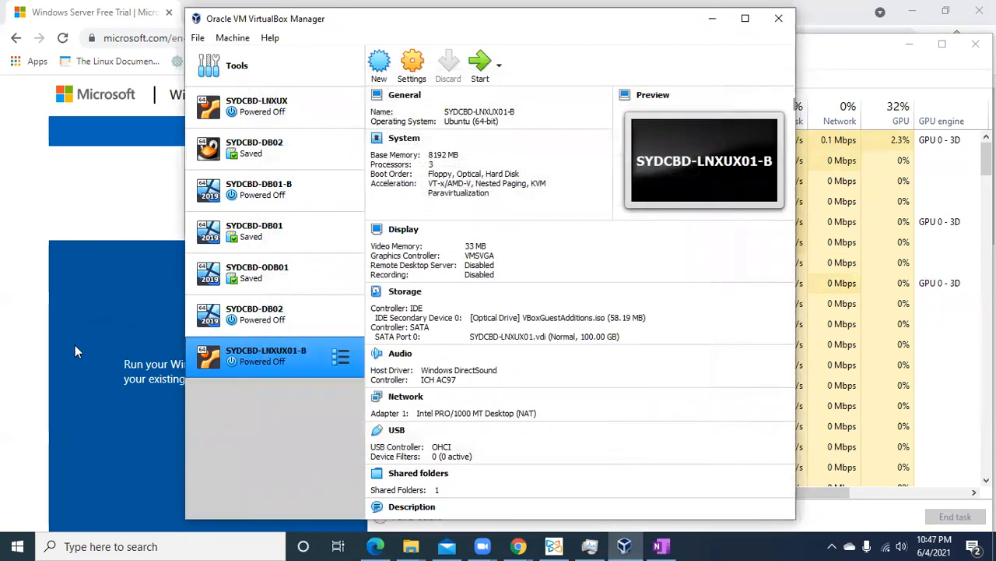
Step: Start a clone of the SYDCBD-LNXUX01-B virtual machine and name the new machine SYDCBD-DEV01
right_click(292, 358)
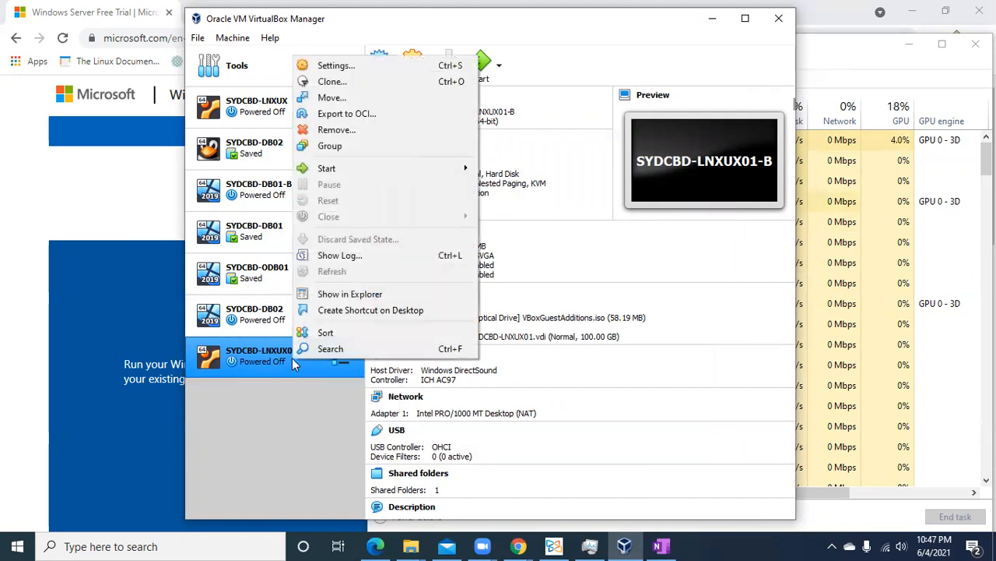
left_click(359, 81)
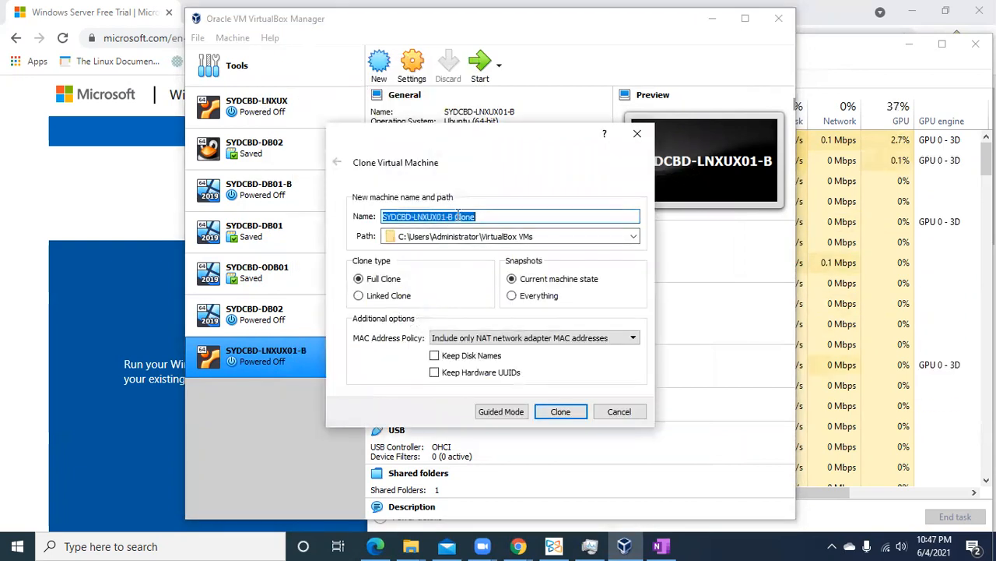
left_click(456, 216)
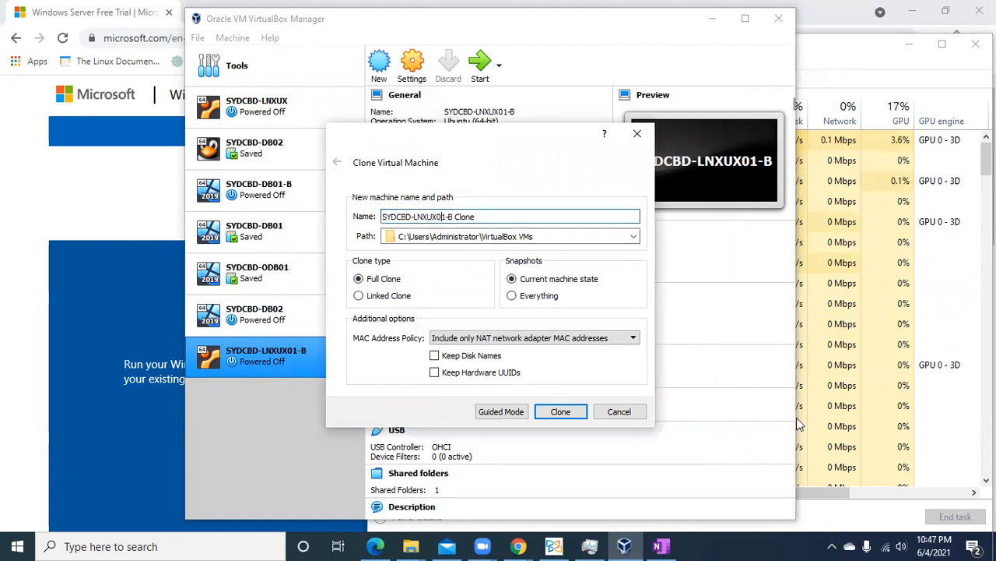
key("Left")
key("Left")
key("Left")
key("Left")
key("shift+End")
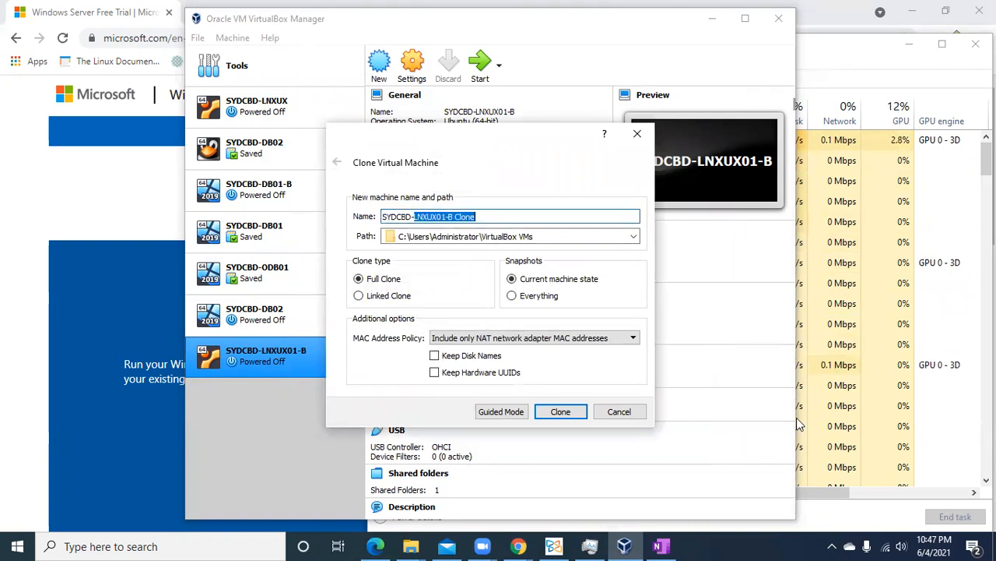
type("DEV0")
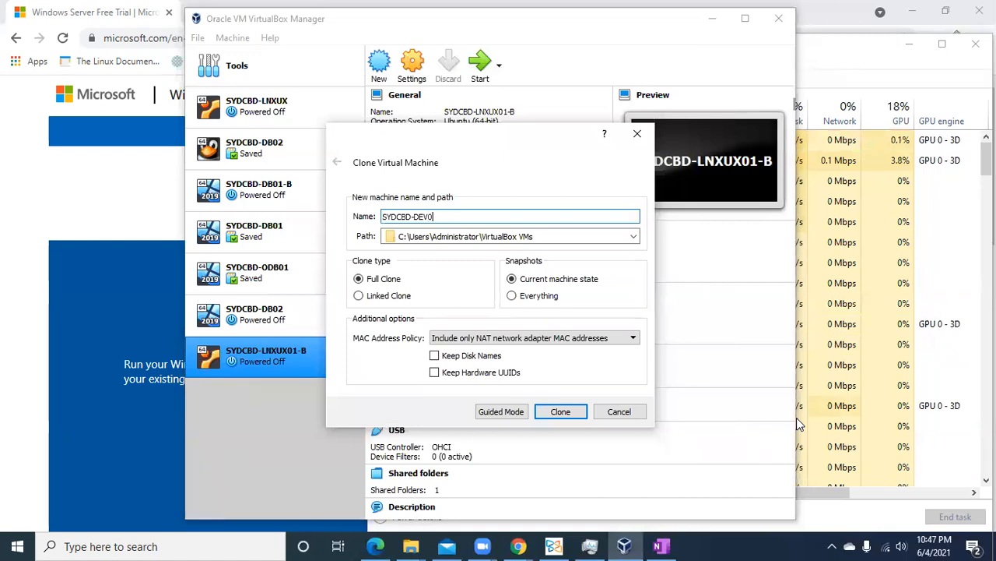
type("1")
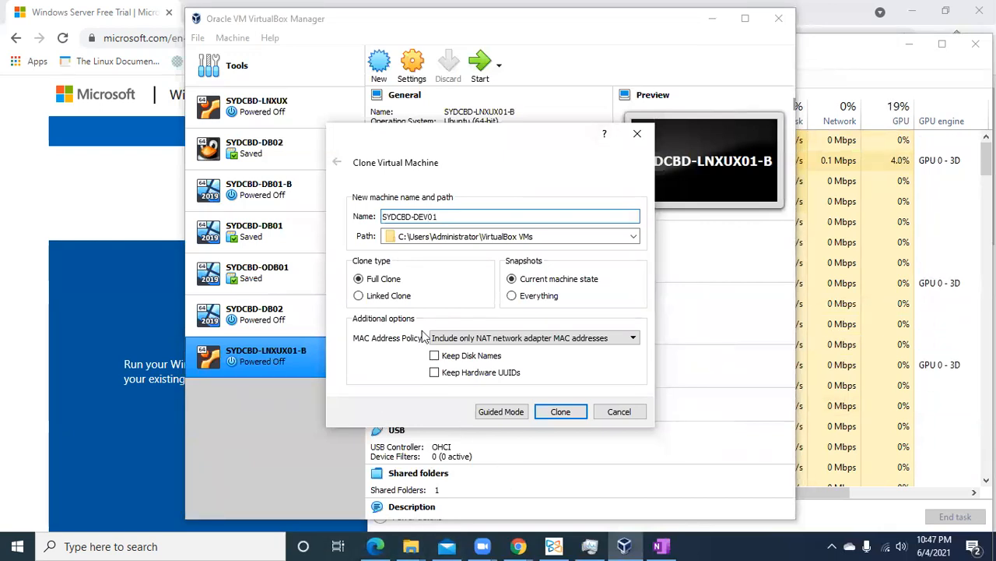
Step: Set the clone's storage path to the C:\Work\VMs folder
left_click(634, 238)
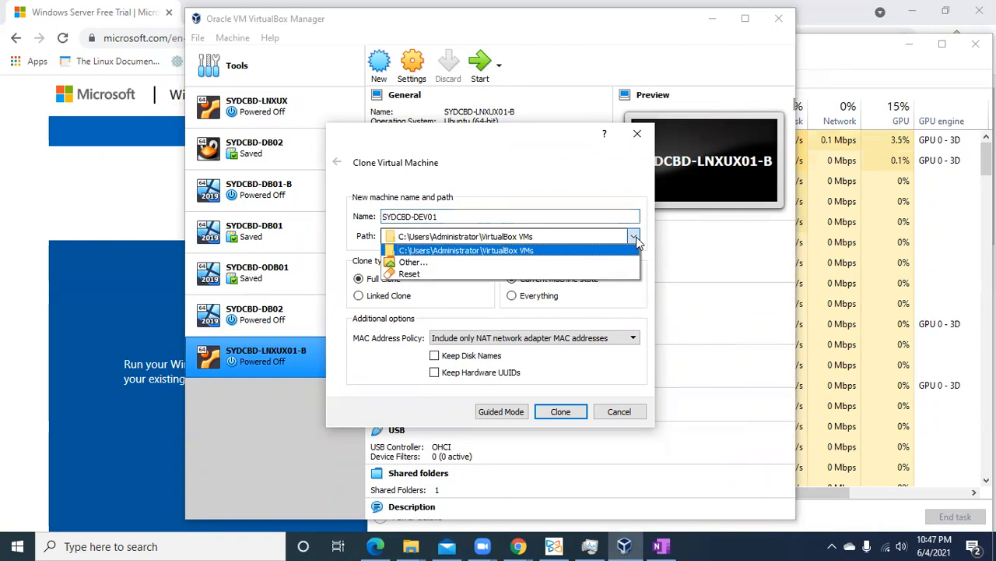
left_click(594, 258)
left_click(426, 122)
type("C:\\Work\\V")
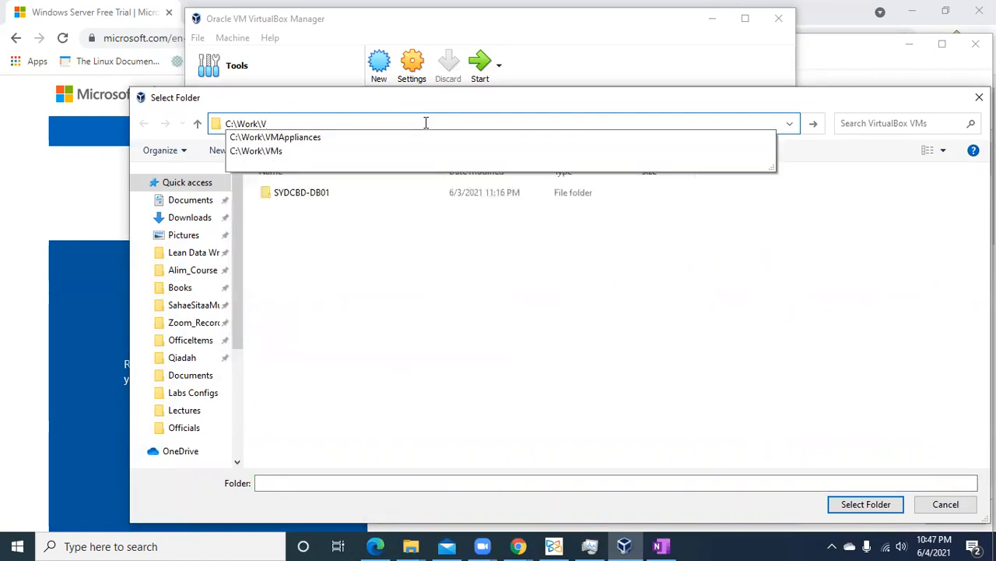
key("Down")
key("Down")
key("Return")
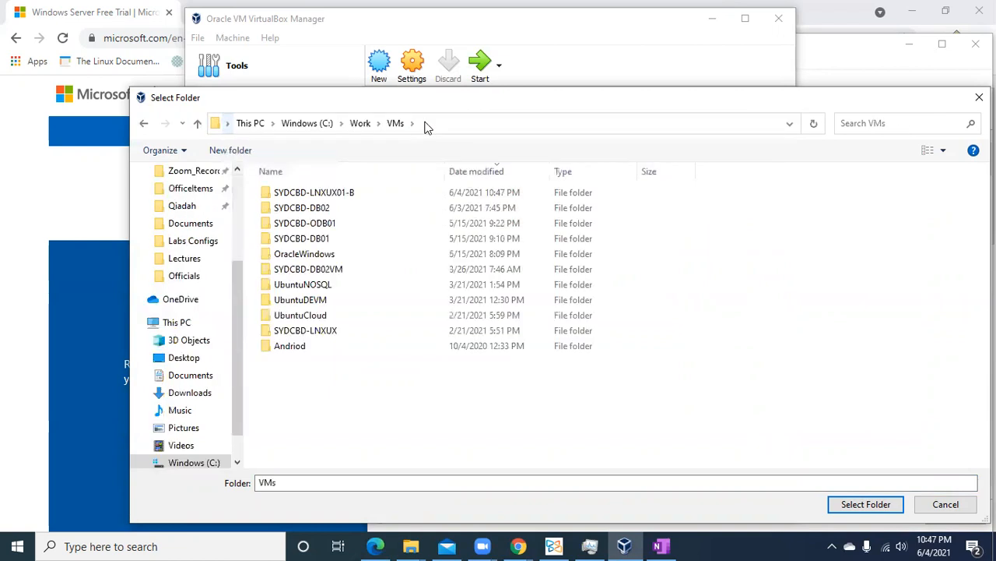
left_click(847, 504)
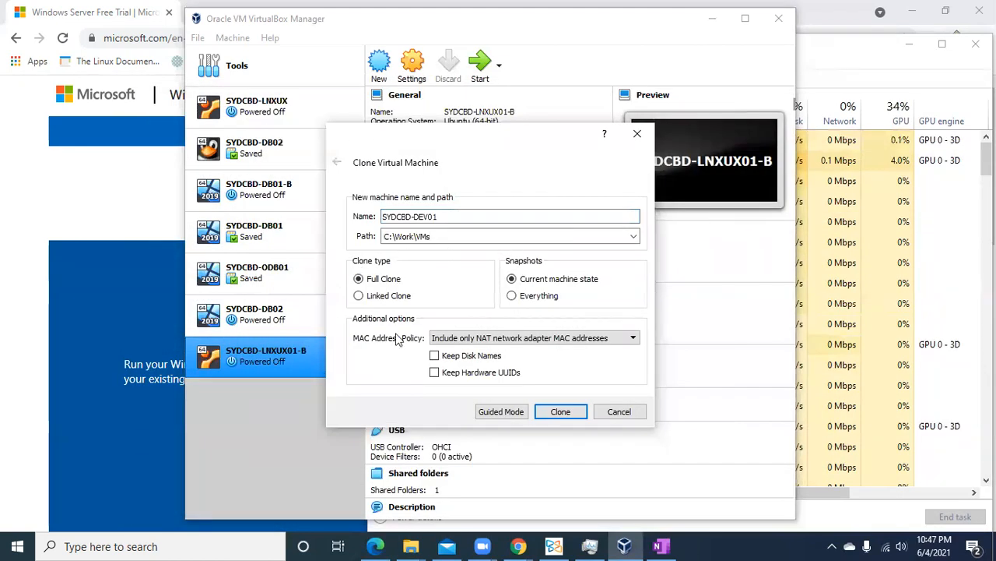
Step: Set the MAC address policy to generate new MAC addresses for all network adapters and create the full clone
left_click(554, 342)
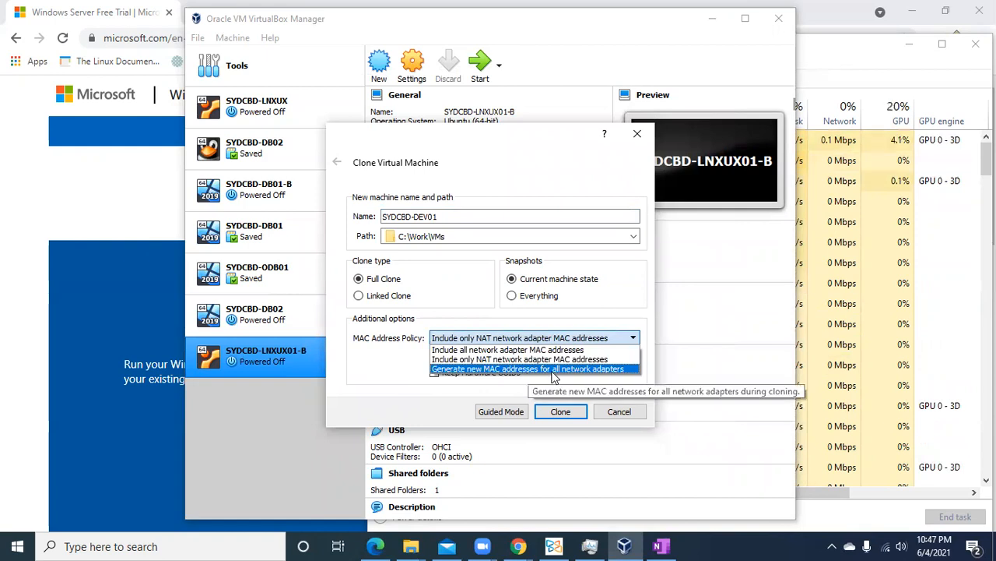
left_click(590, 370)
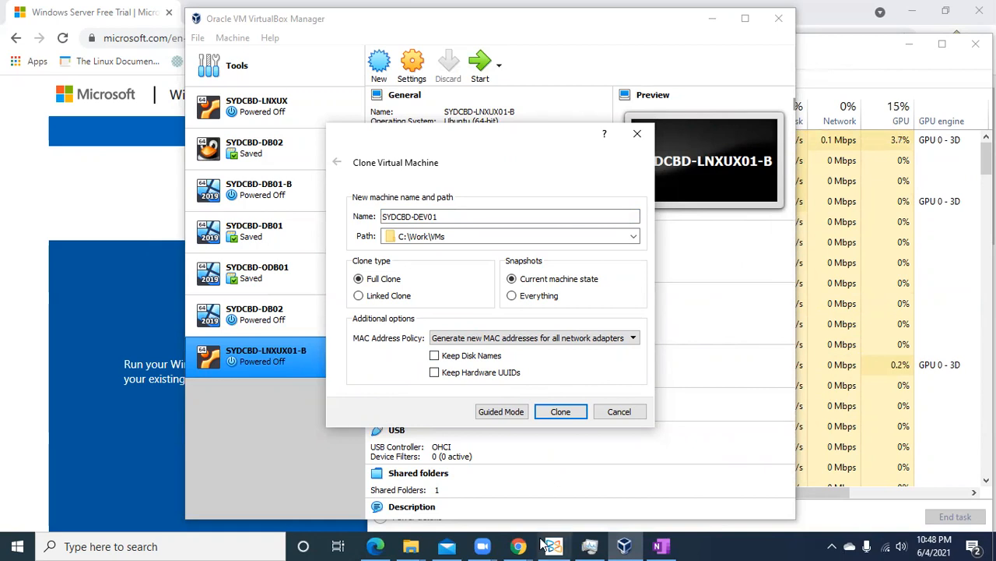
left_click(560, 411)
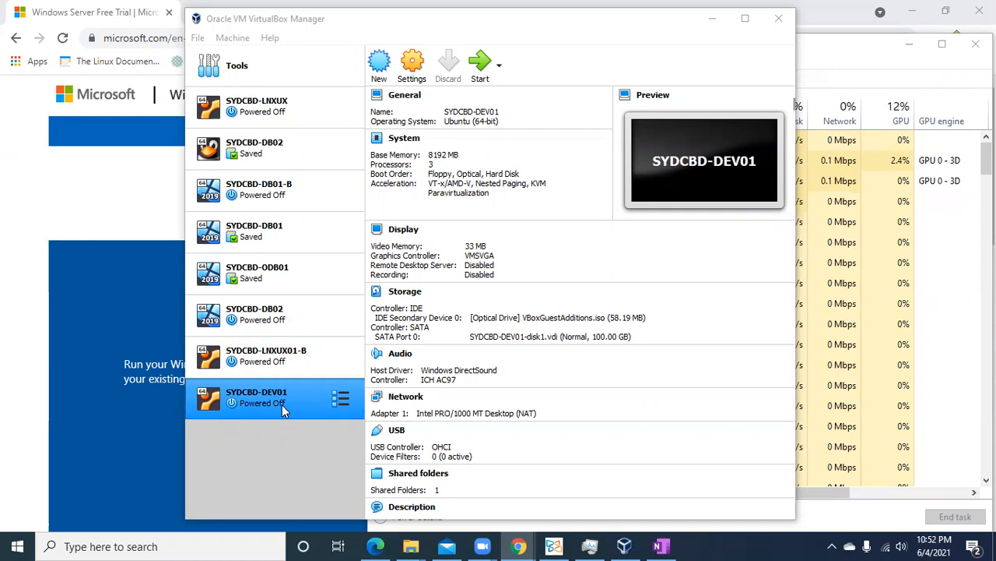
Step: Select the cloned SYDCBD-DEV01 machine and launch it with Headless Start
left_click(253, 359, "ctrl")
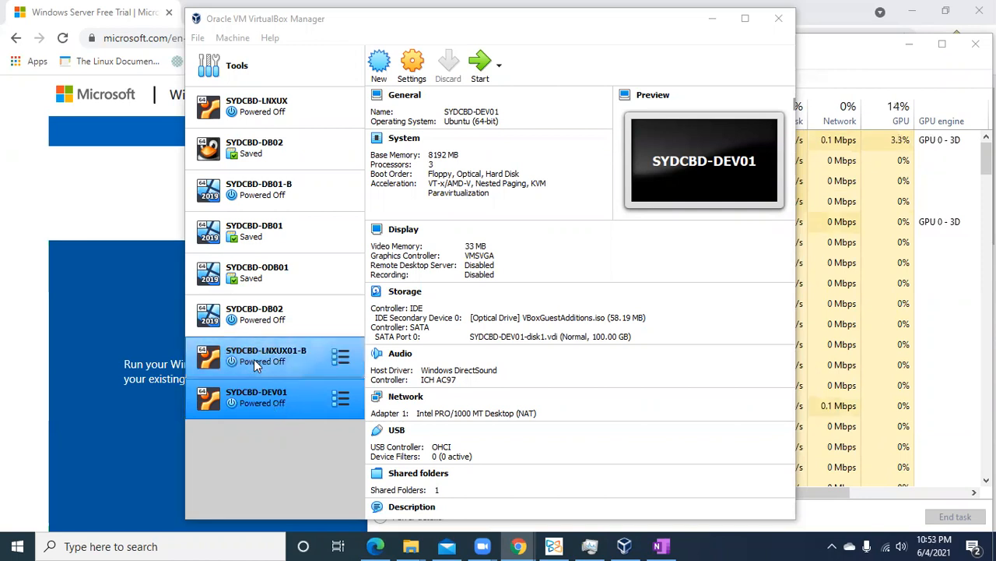
left_click(263, 411)
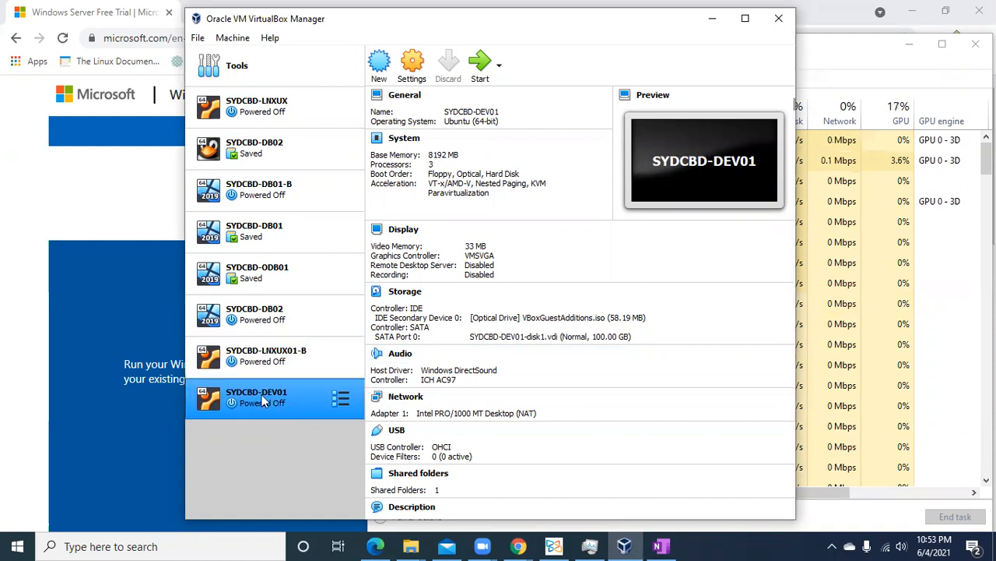
left_click(499, 66)
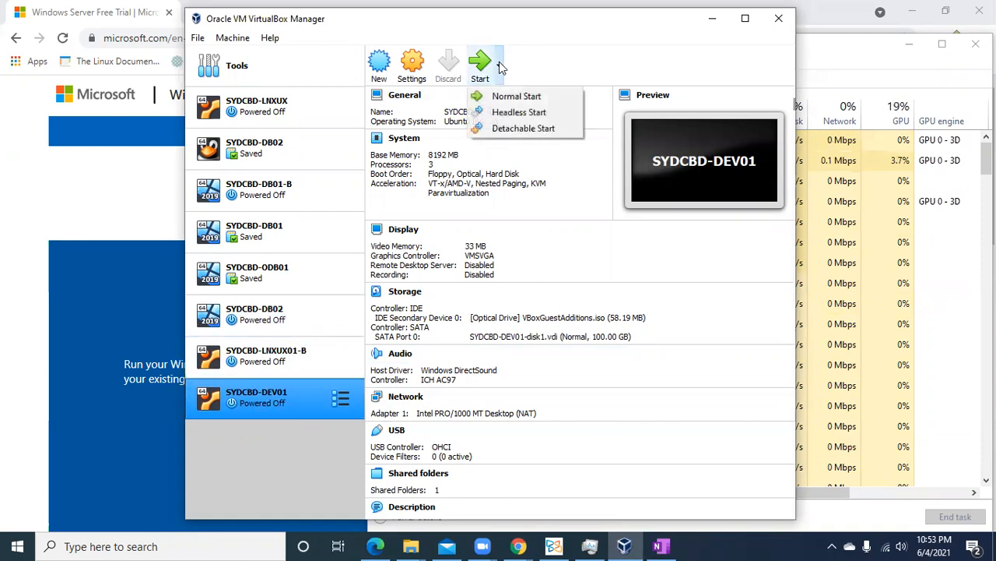
left_click(516, 111)
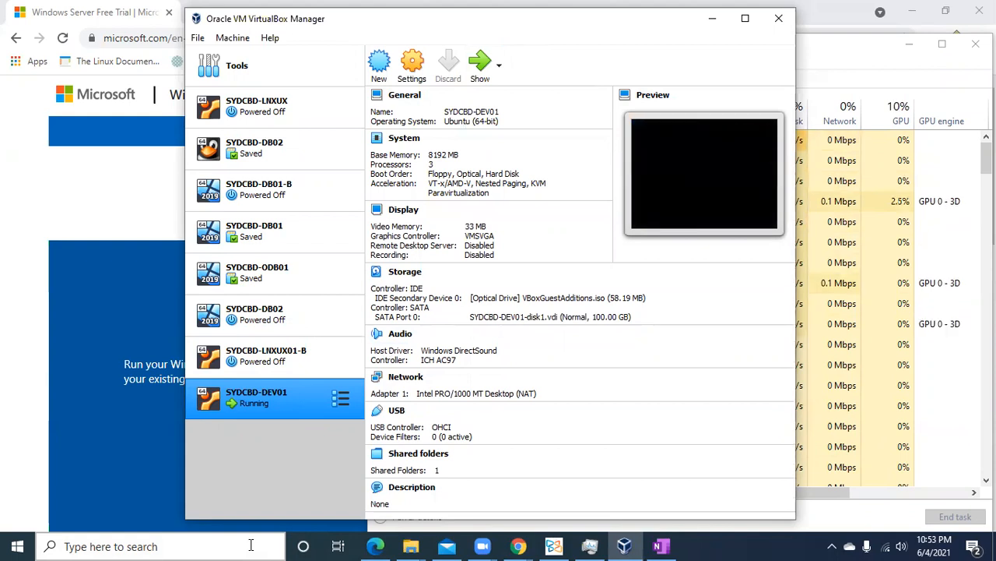
Step: Compare the SYDCBD-LNXUX01-B and SYDCBD-DEV01 entries and bring up the running SYDCBD-DEV01 machine's window
left_click(283, 365, "ctrl")
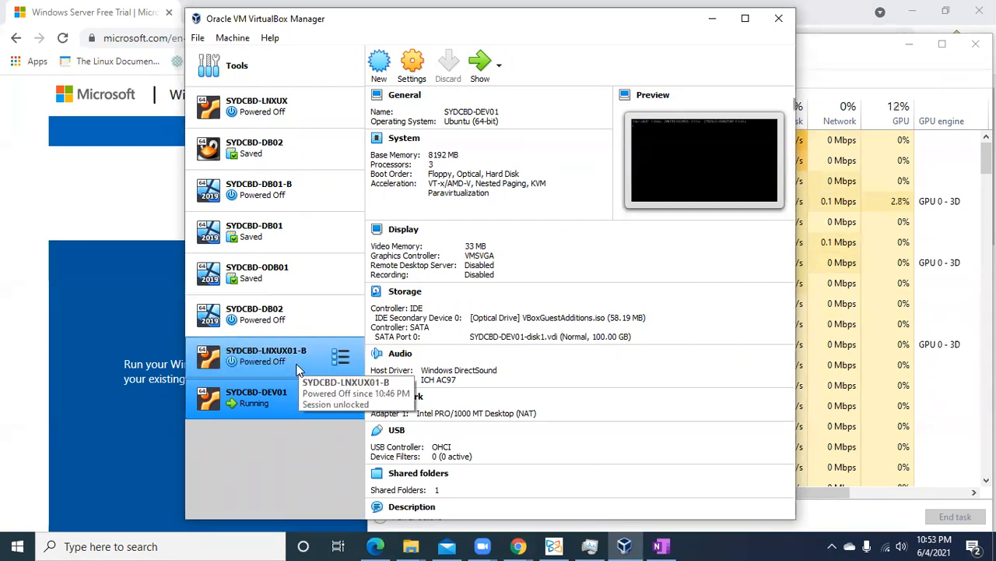
left_click(312, 399)
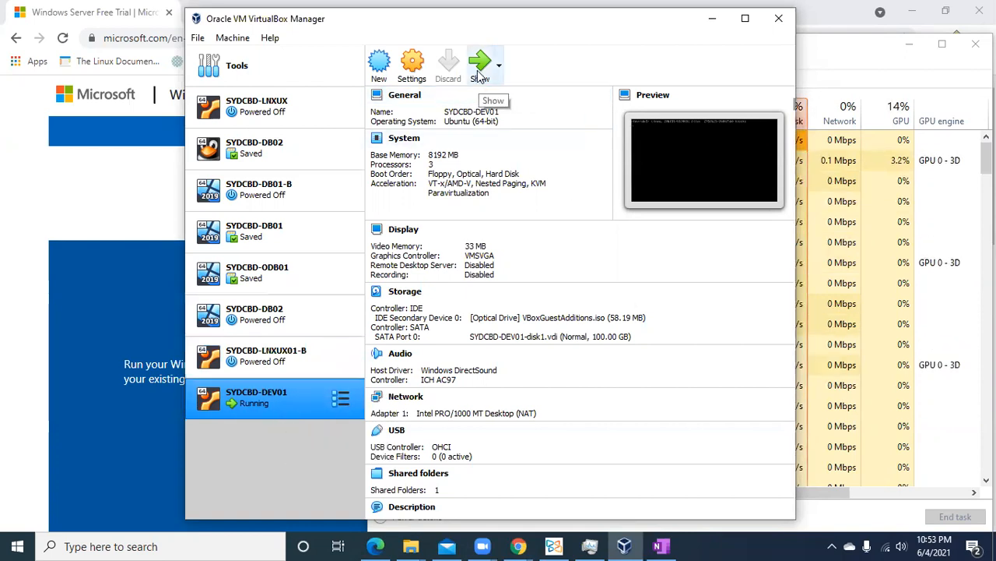
left_click(260, 362, "ctrl")
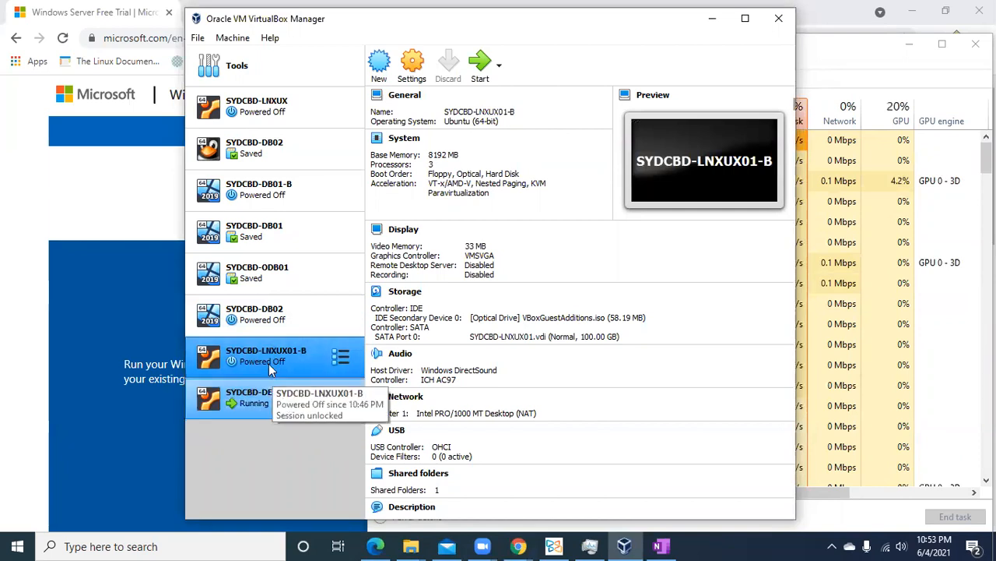
double_click(292, 357)
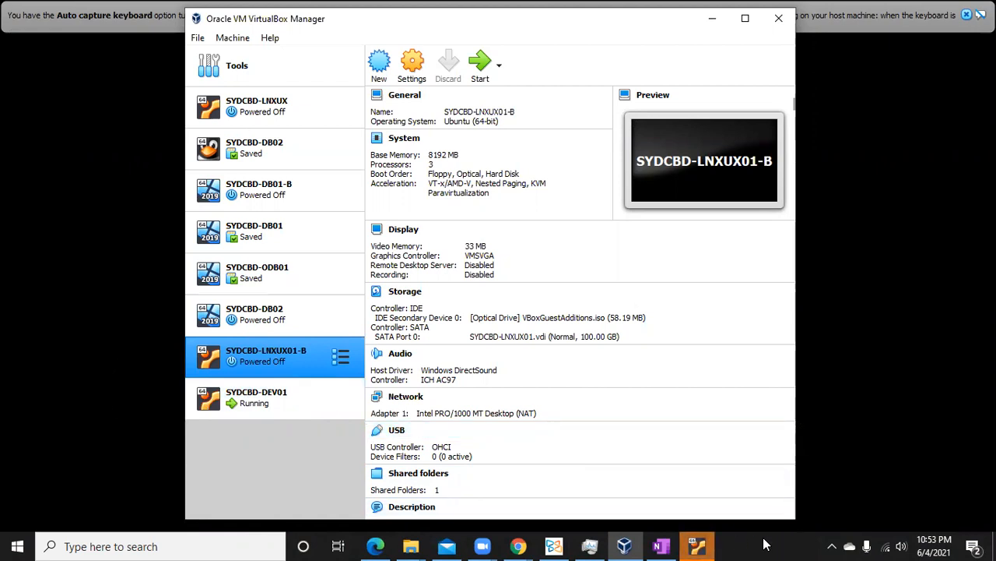
left_click(707, 540)
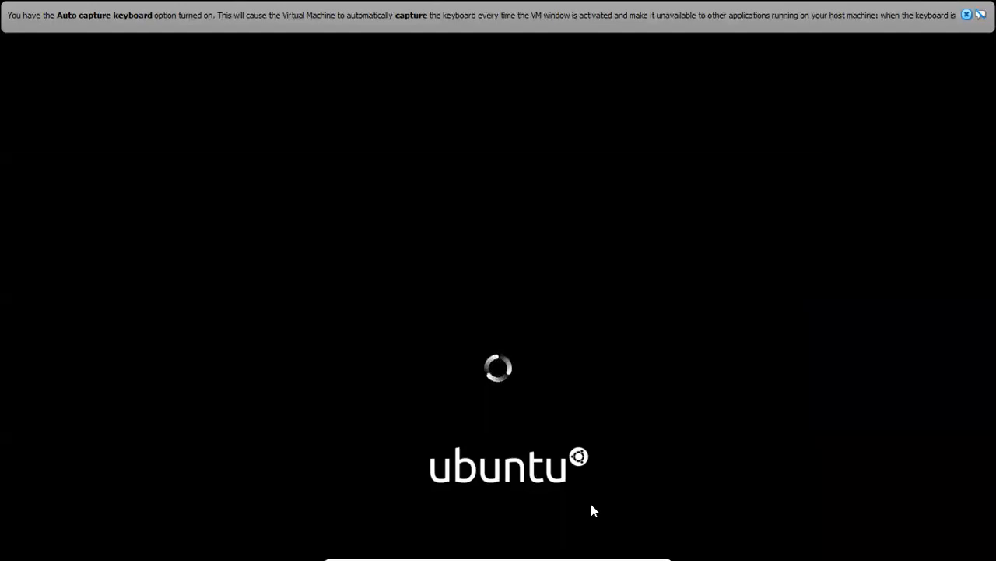
Step: Dismiss the auto capture keyboard notice, check VirtualBox Manager, and return to the SYDCBD-DEV01 machine's window
mouse_move(658, 545)
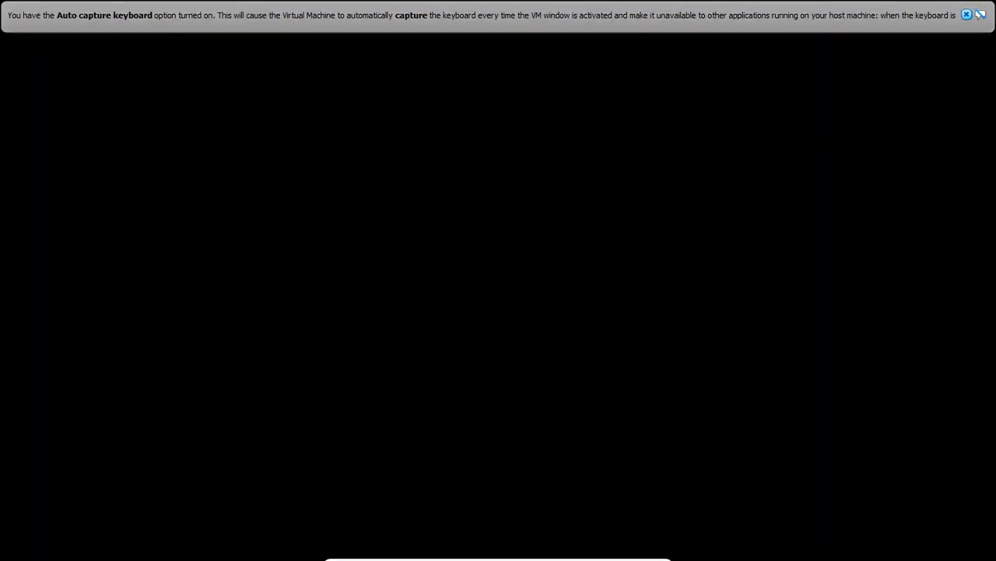
left_click(966, 15)
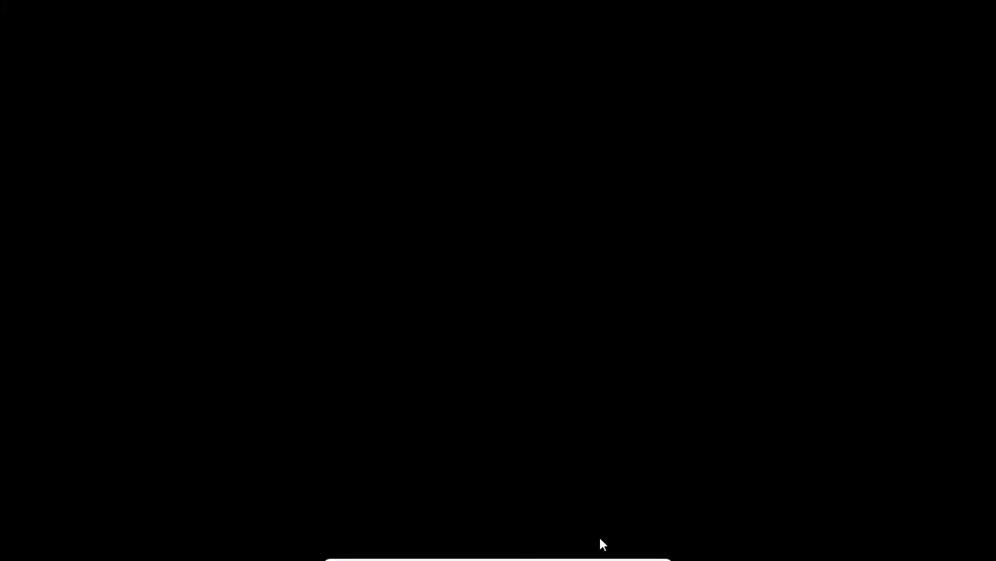
left_click(633, 538)
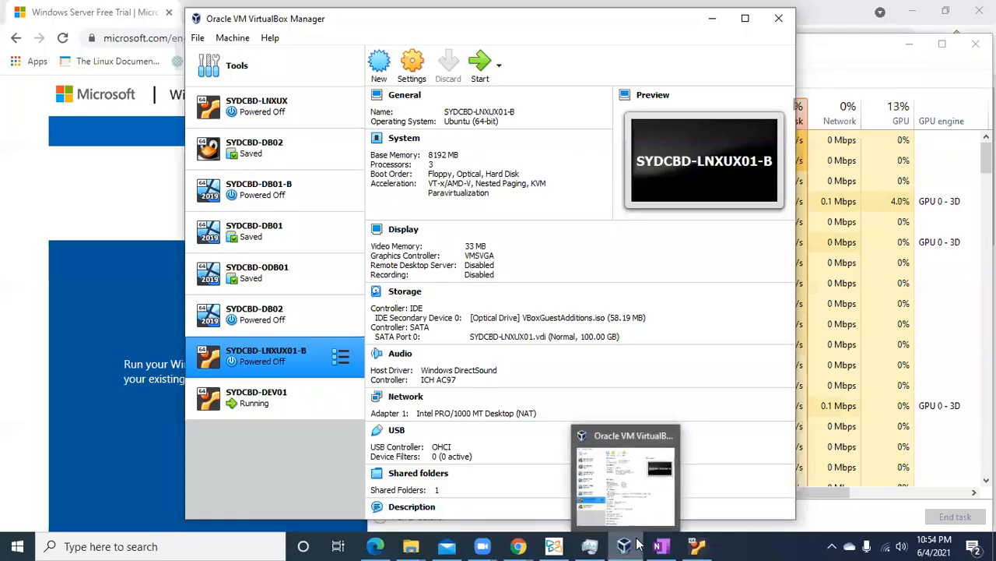
left_click(678, 517)
left_click(643, 551)
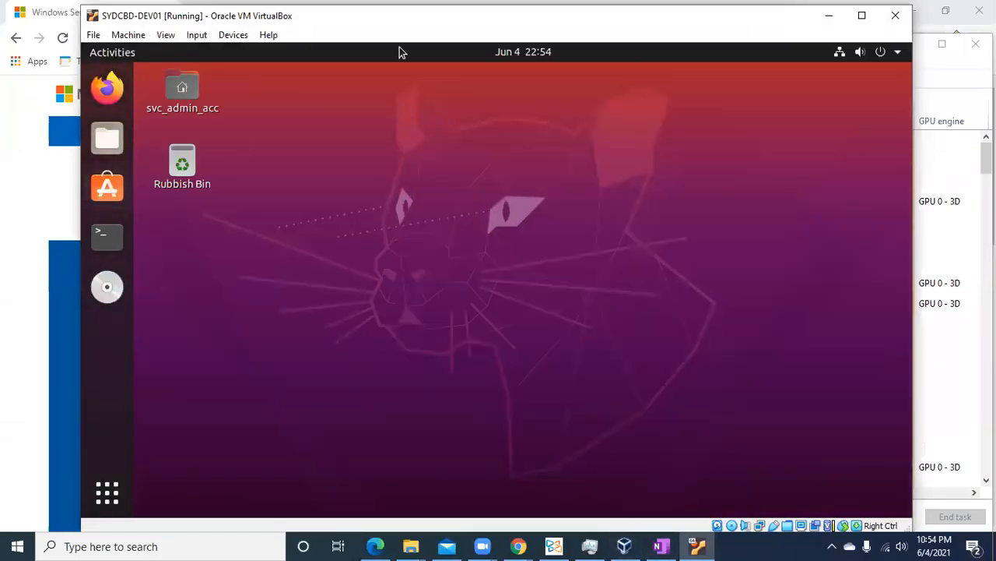
Step: Maximize the SYDCBD-DEV01 window and switch the machine to Full-screen Mode
double_click(190, 23)
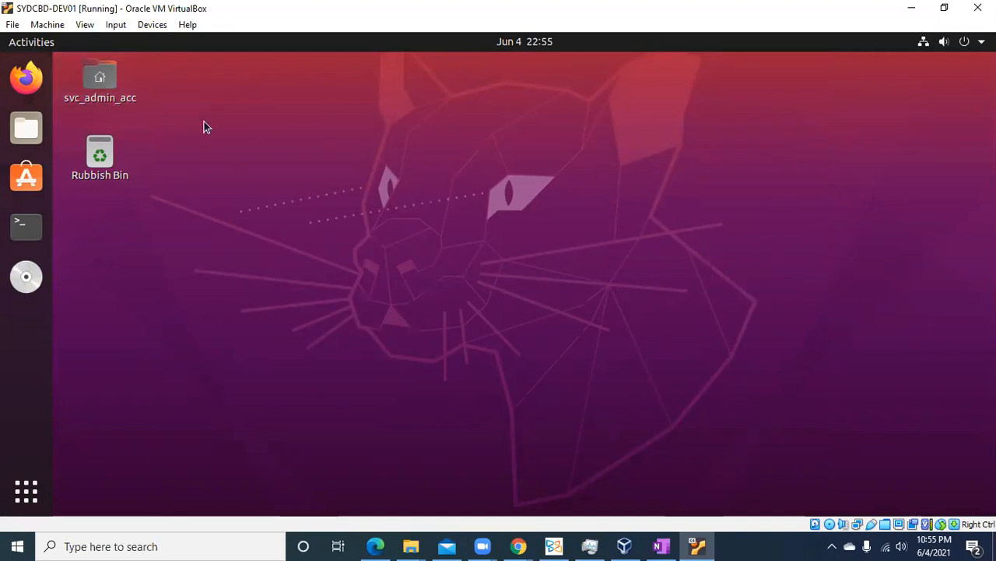
left_click(84, 25)
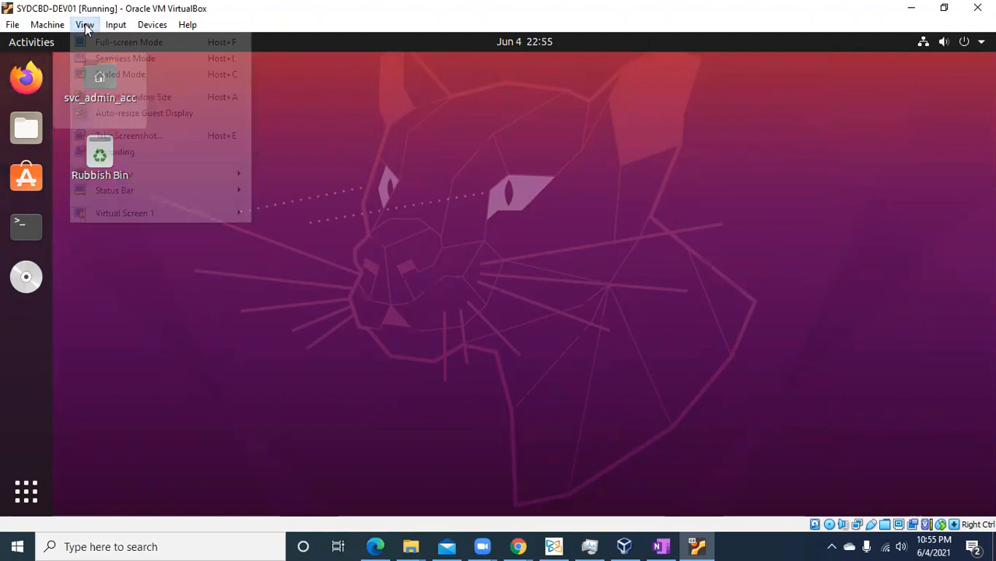
left_click(130, 44)
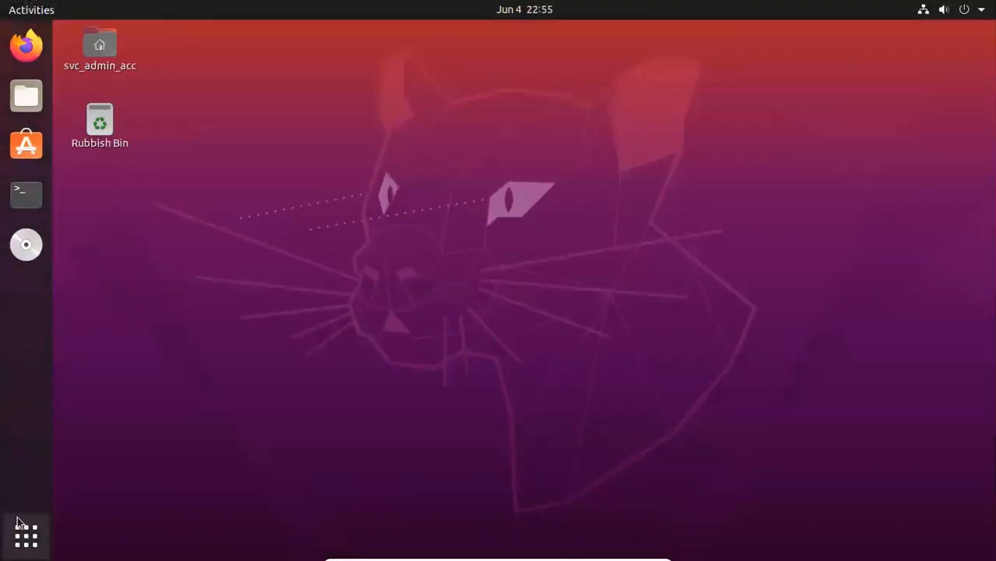
Step: Open the Ubuntu file manager and view the Downloads folder
left_click(27, 100)
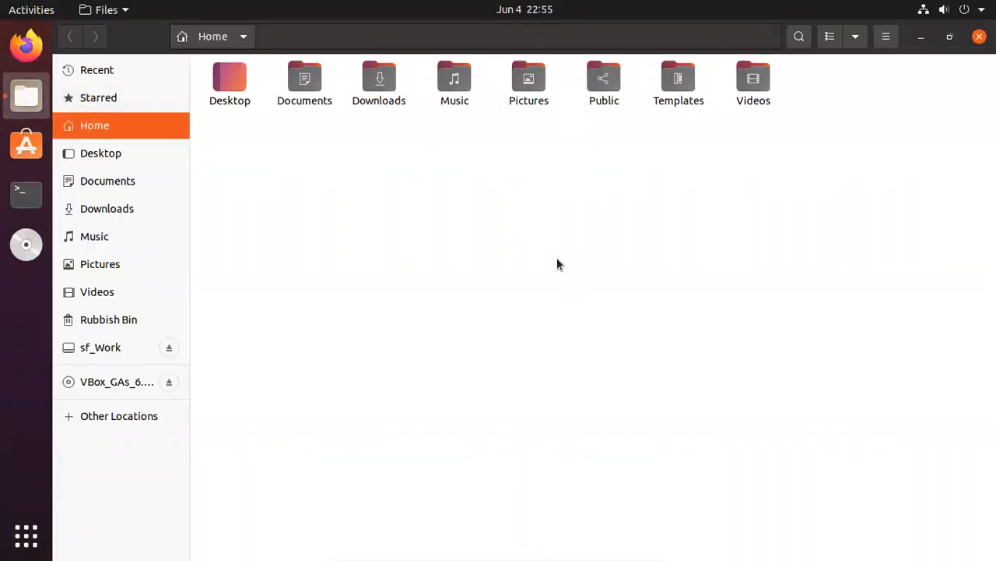
left_click(107, 206)
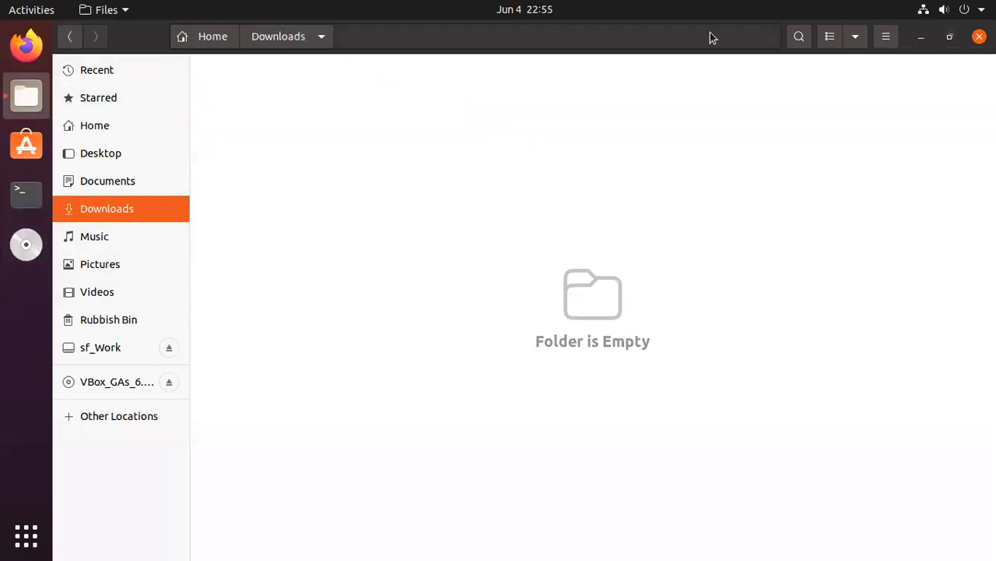
Step: Open the Ubuntu system settings, maximize the window, and show the About page
left_click(925, 12)
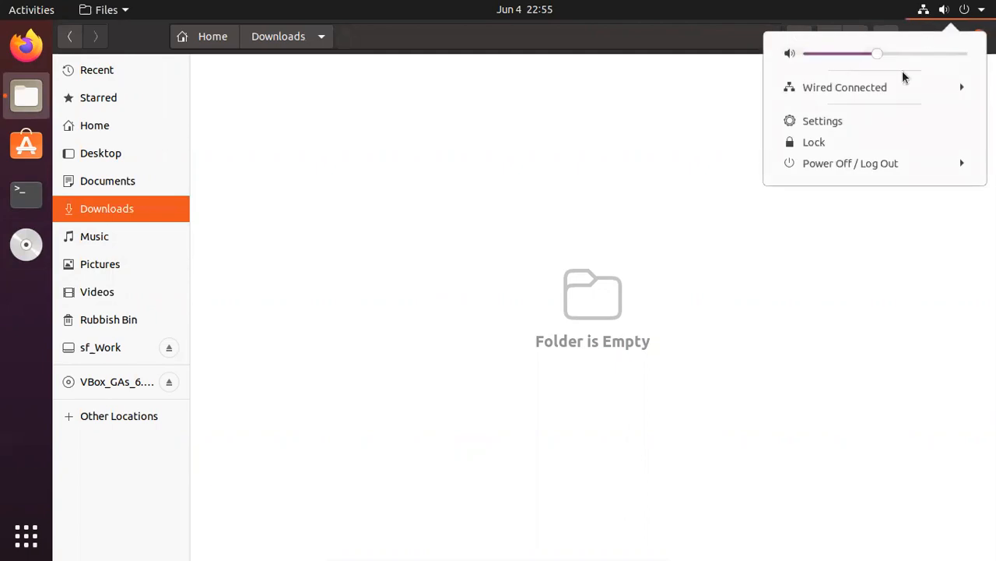
left_click(863, 121)
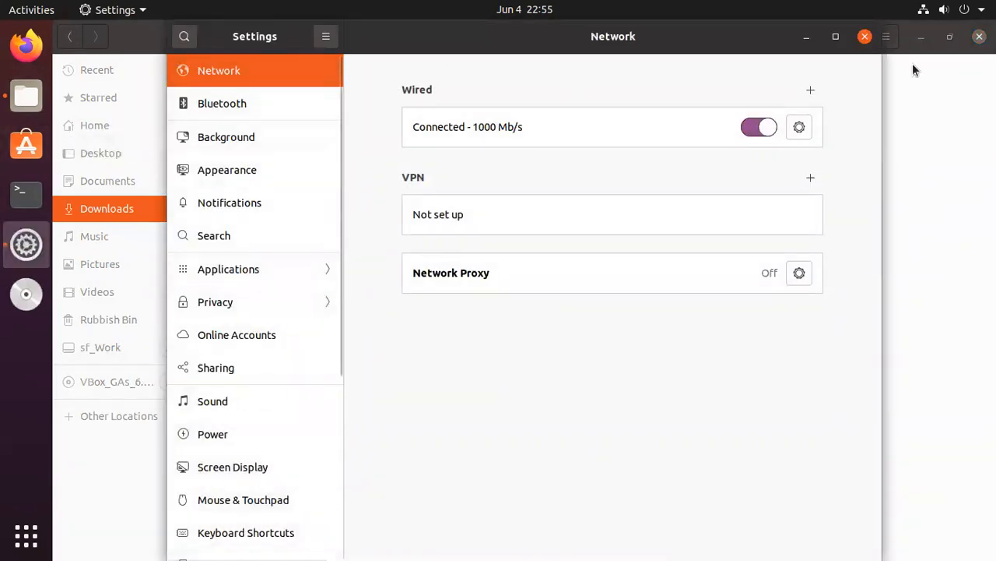
left_click_drag(785, 31, 747, 8)
scroll(93, 456, "down", 4)
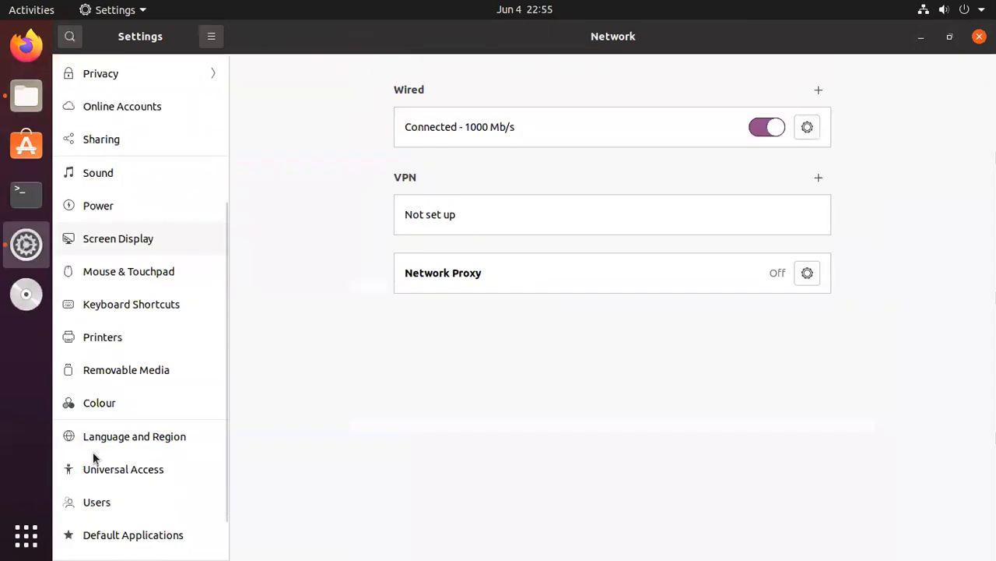
scroll(116, 454, "down", 1)
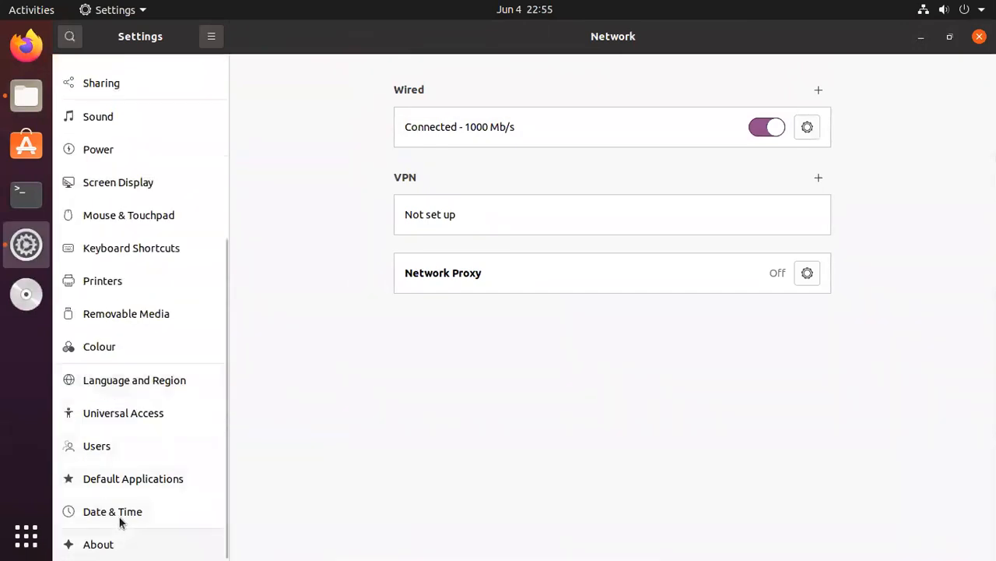
left_click(90, 526)
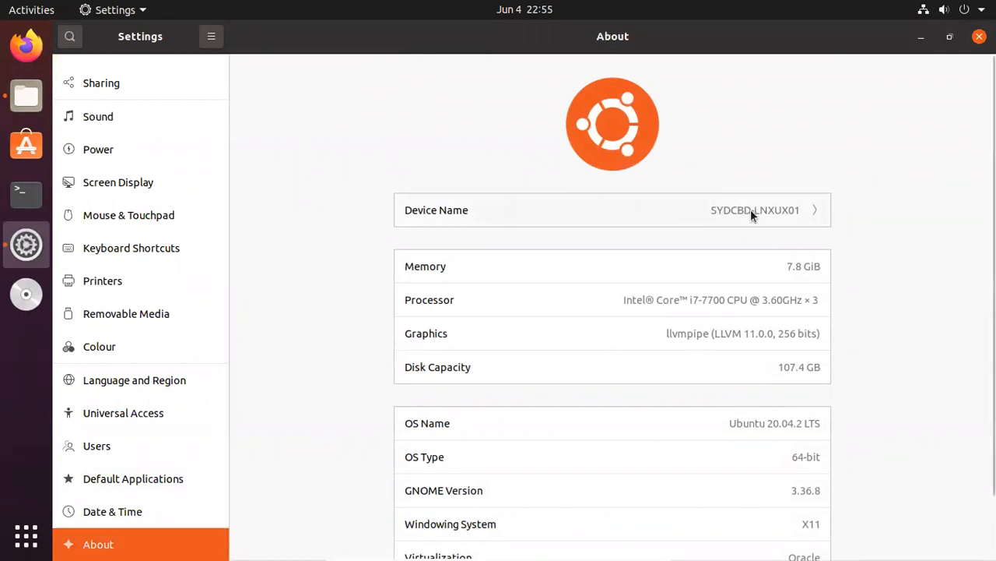
Step: Open the device name for renaming, cancel without changing it, and examine the hardware and operating system details
left_click(815, 212)
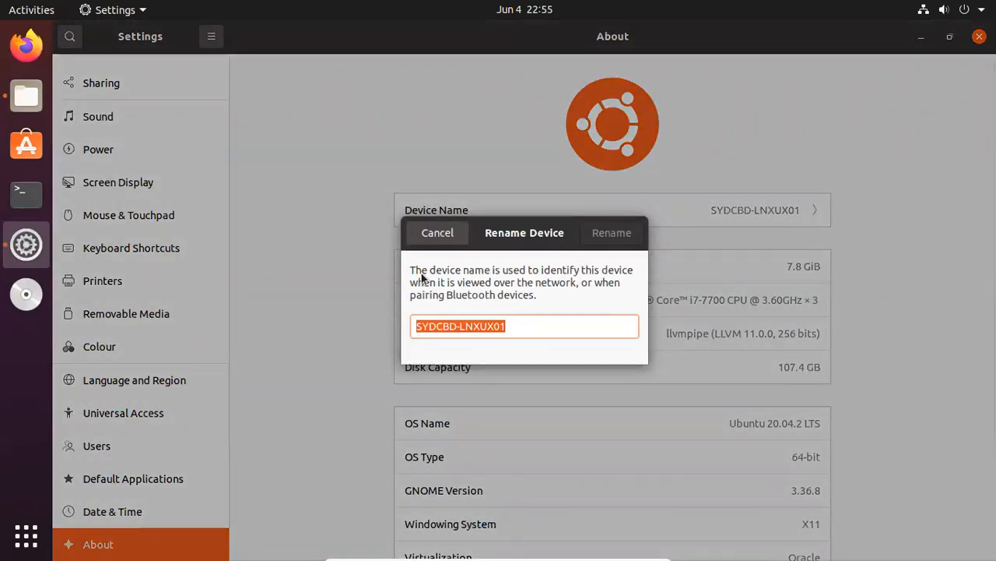
left_click(423, 234)
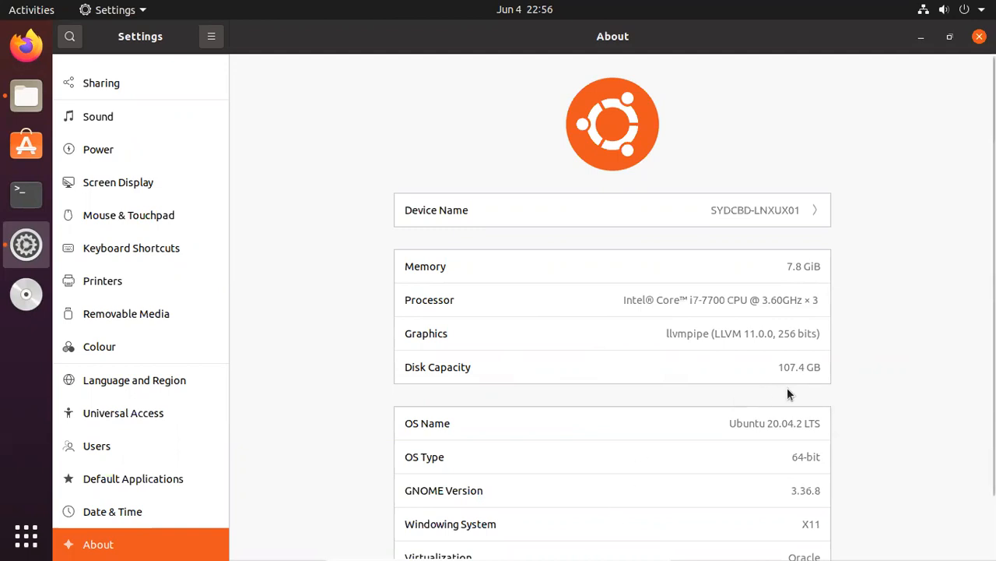
scroll(721, 442, "down", 3)
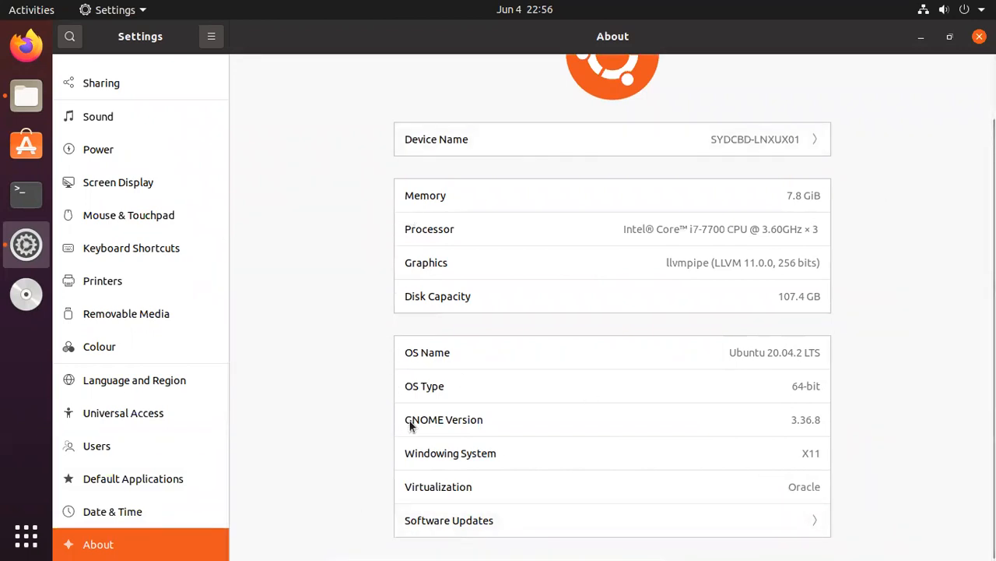
Step: Close the system settings and the Files window to return to the Ubuntu desktop
scroll(410, 421, "up", 3)
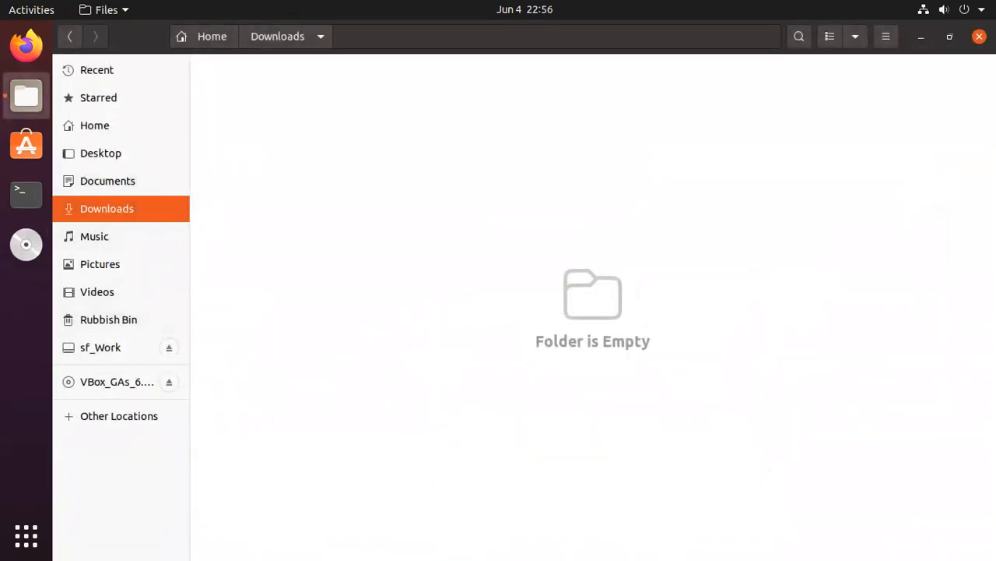
left_click(950, 36)
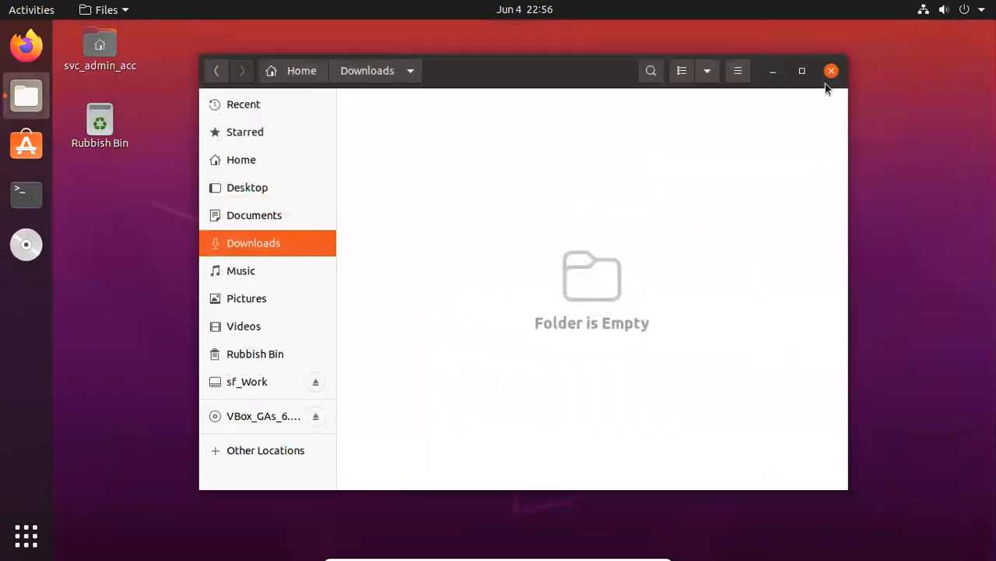
left_click(831, 71)
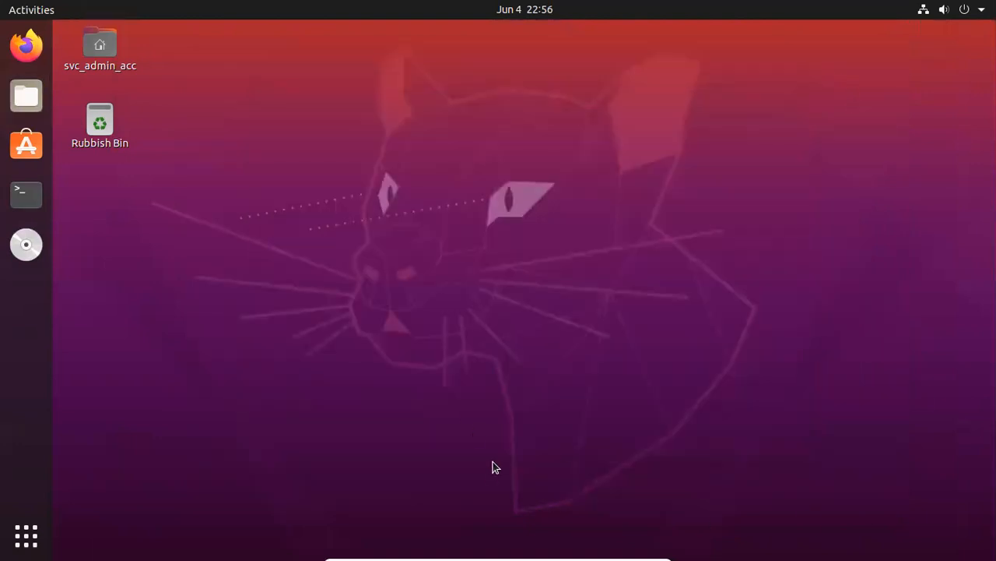